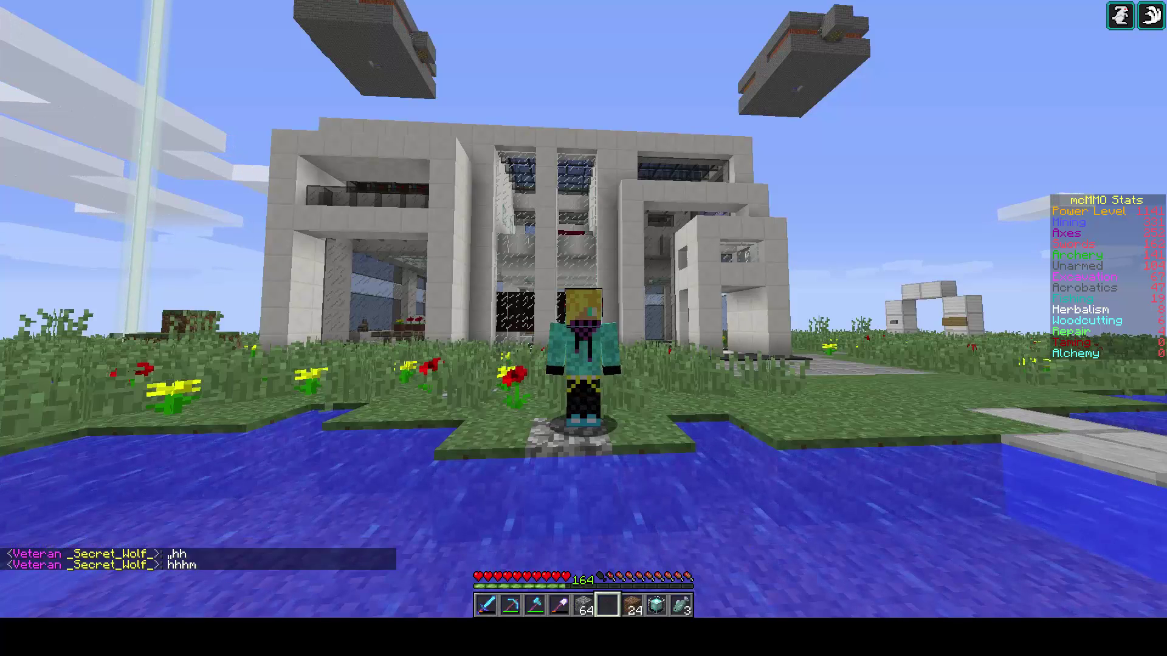
- Cycle the camera perspective from third-person to first-person view
key(F5)
key(F5)
key(F5)
key(F5)
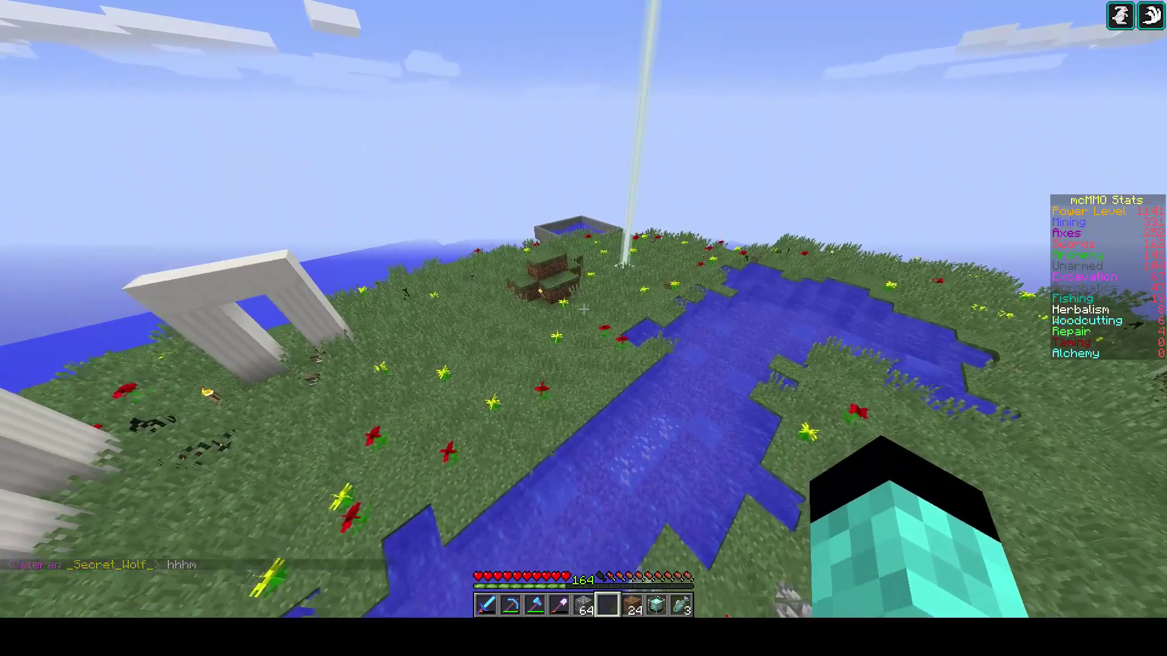
key(KP_Subtract)
key(Escape)
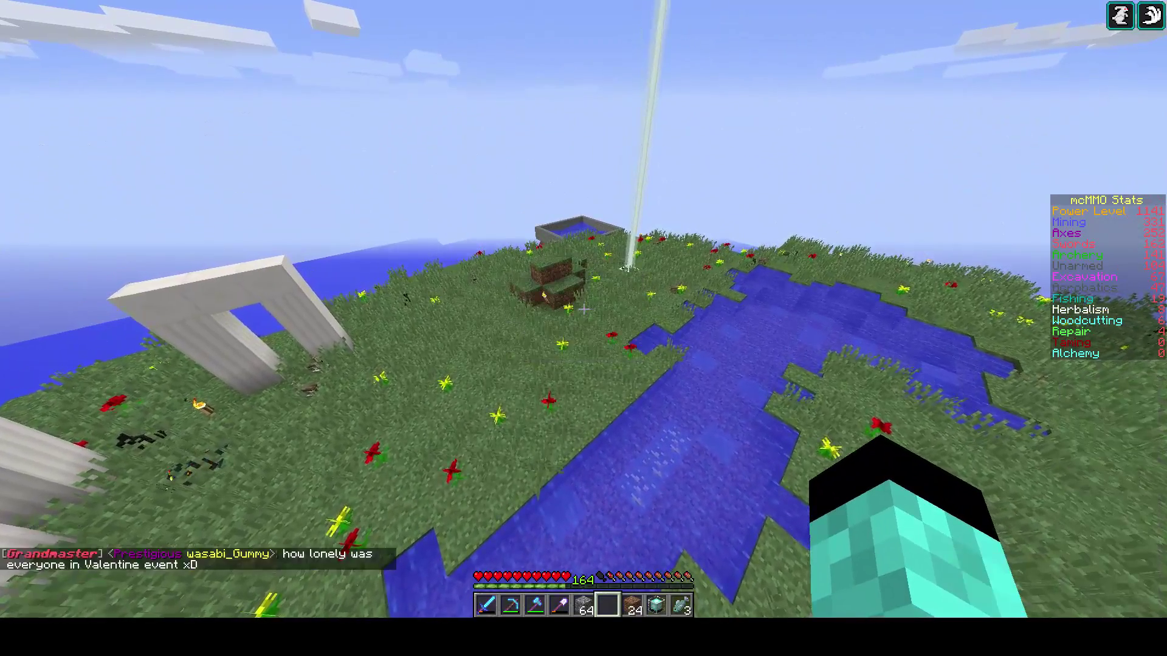
- Load the "5 Floating Islands" schematic into the world as a hologram
key(KP_Divide)
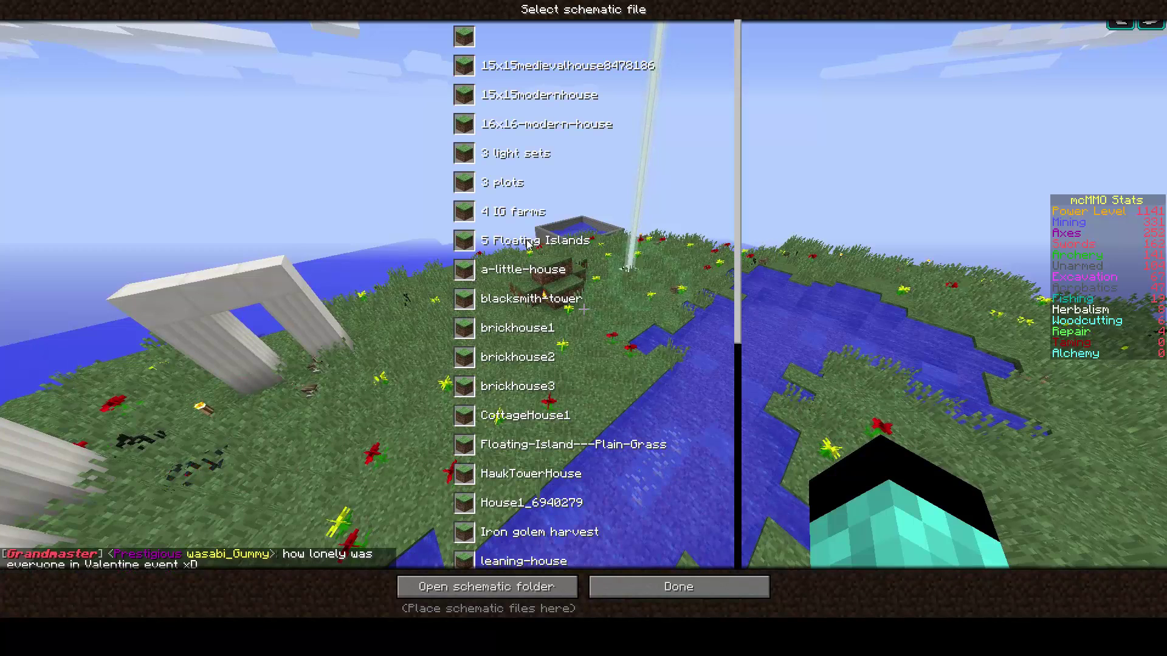
click(528, 243)
click(646, 588)
- Fly around and above the floating islands hologram to examine its undersides, grass tops and placement over the house
key(w)
key(space)
key(w)
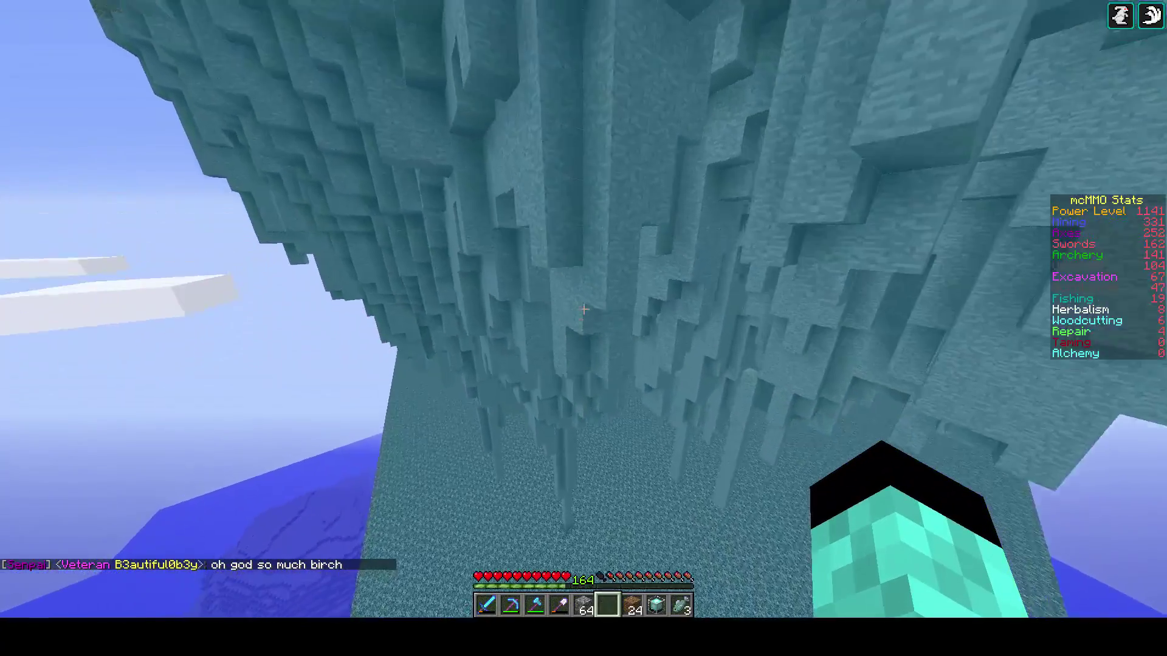
key(KP_Divide)
key(Escape)
key(space)
key(w)
key(w)
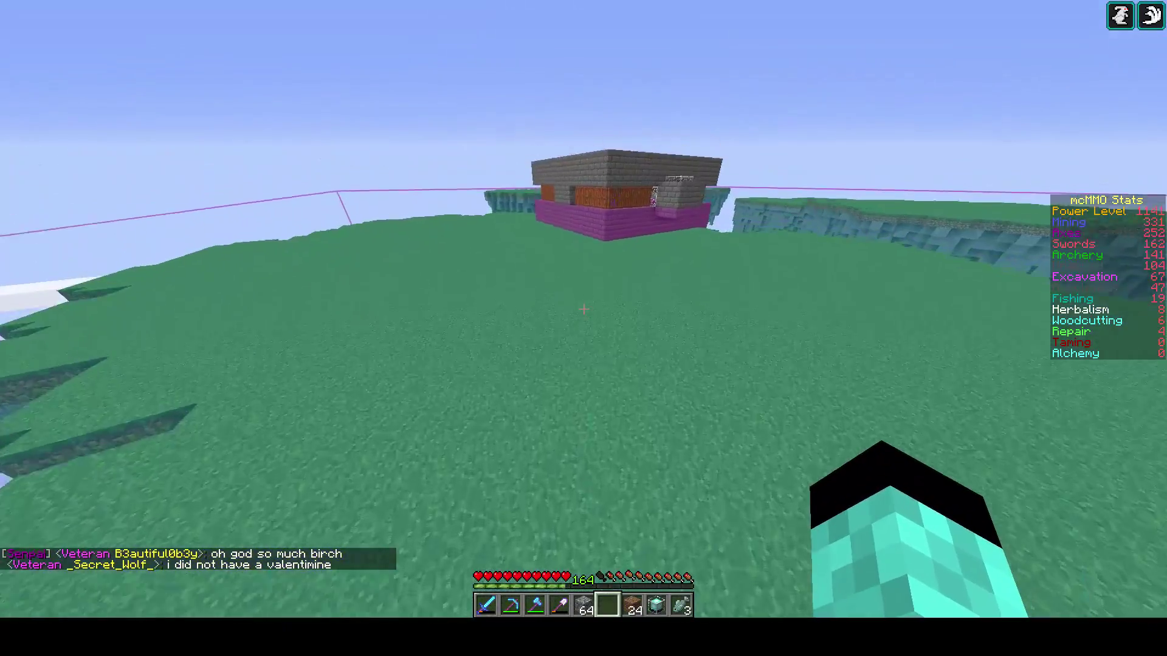
key(space)
key(w)
key(w)
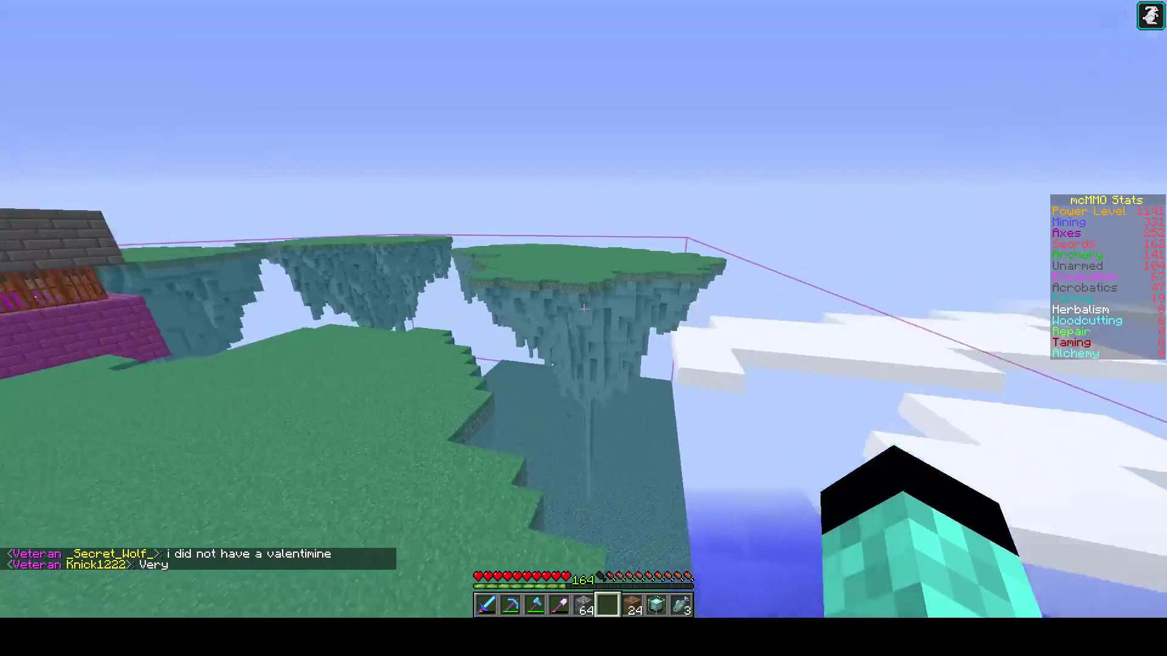
key(w)
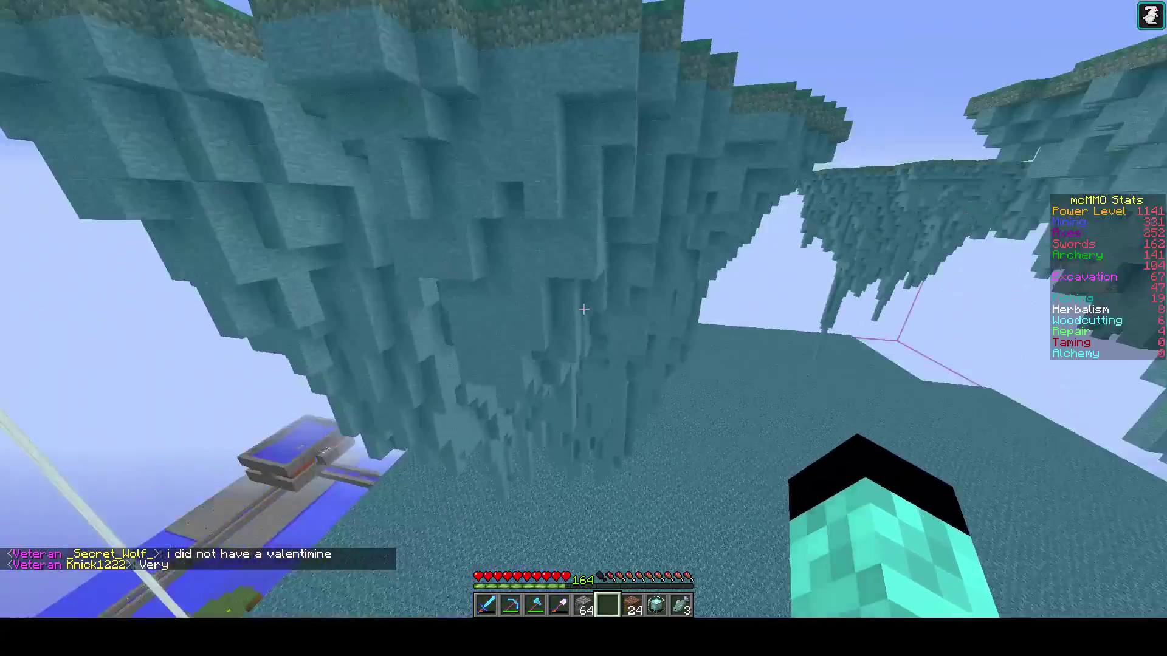
key(w)
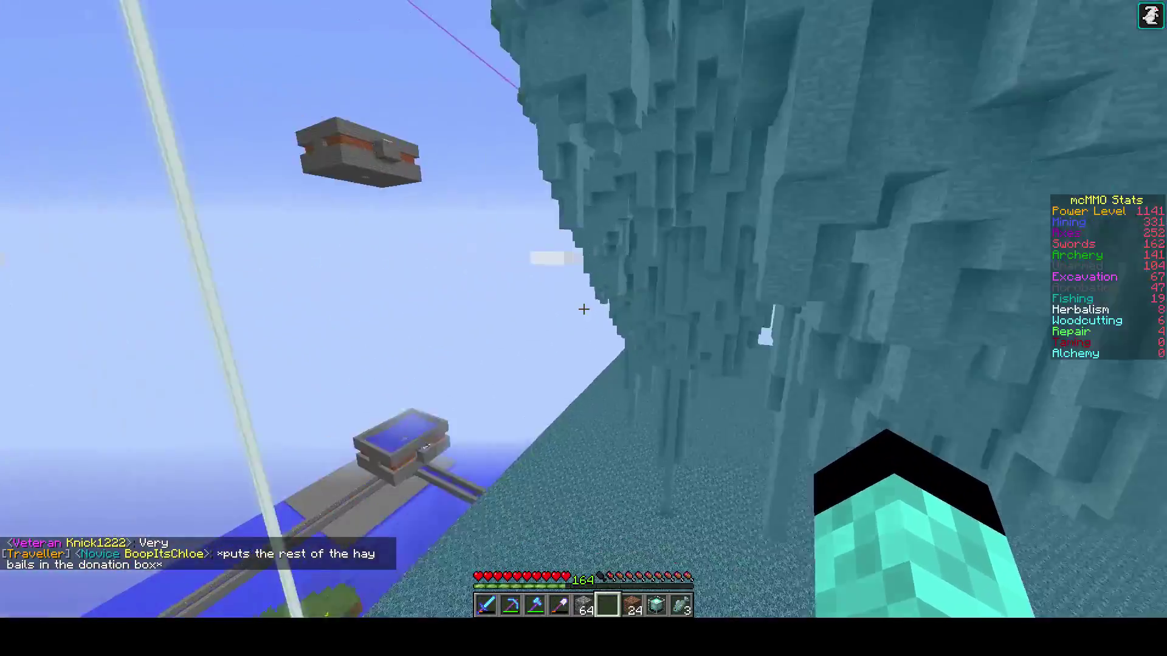
key(w)
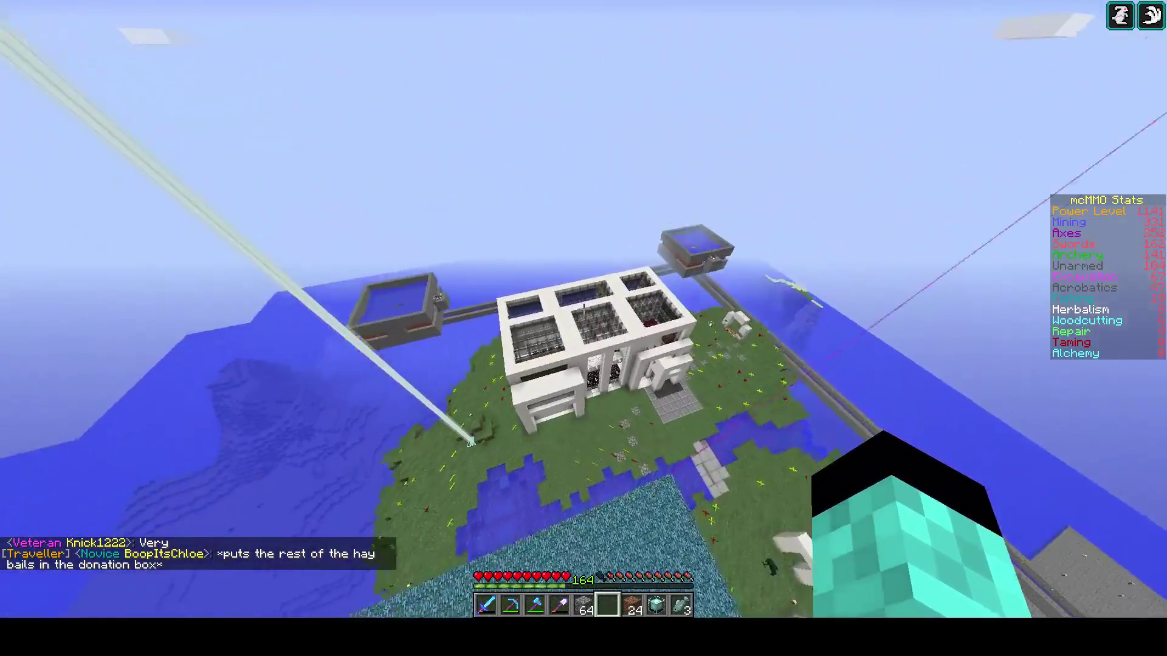
key(w)
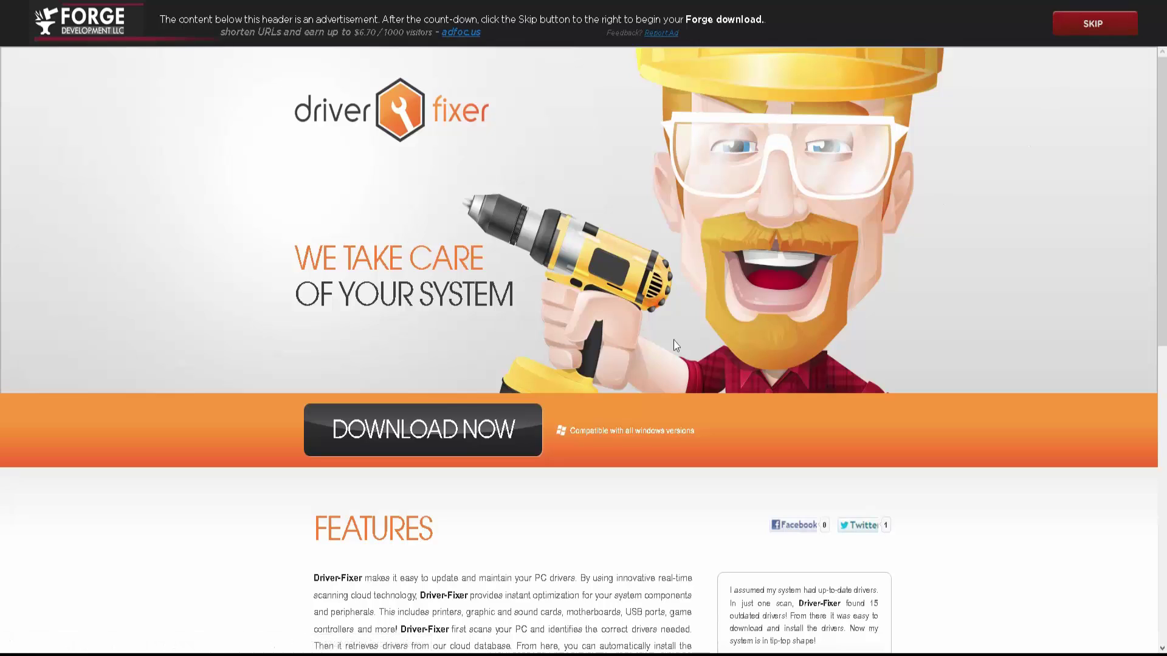
- Skip the advertisement to start the download of forge-1.11.2-13.20.0.2237-installer-win.exe, then cancel saving it
click(1078, 25)
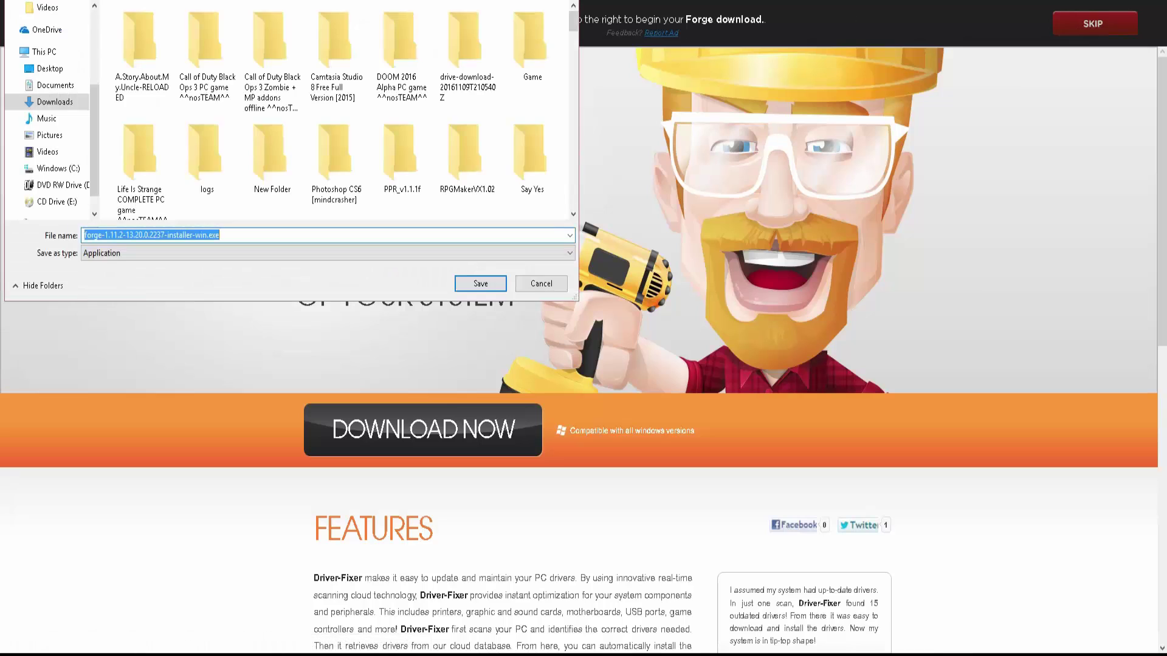
click(545, 289)
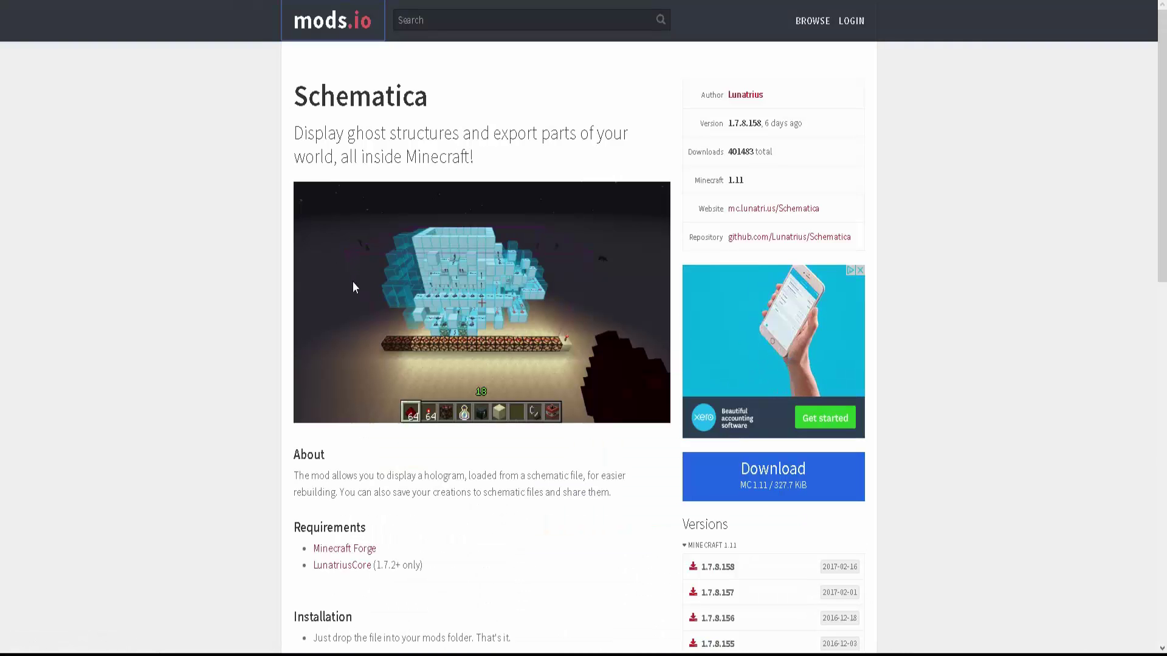
- Examine the Schematica mod page for its requirements, installation notes and available Minecraft versions
scroll(351, 283, down, 4)
scroll(351, 285, down, 3)
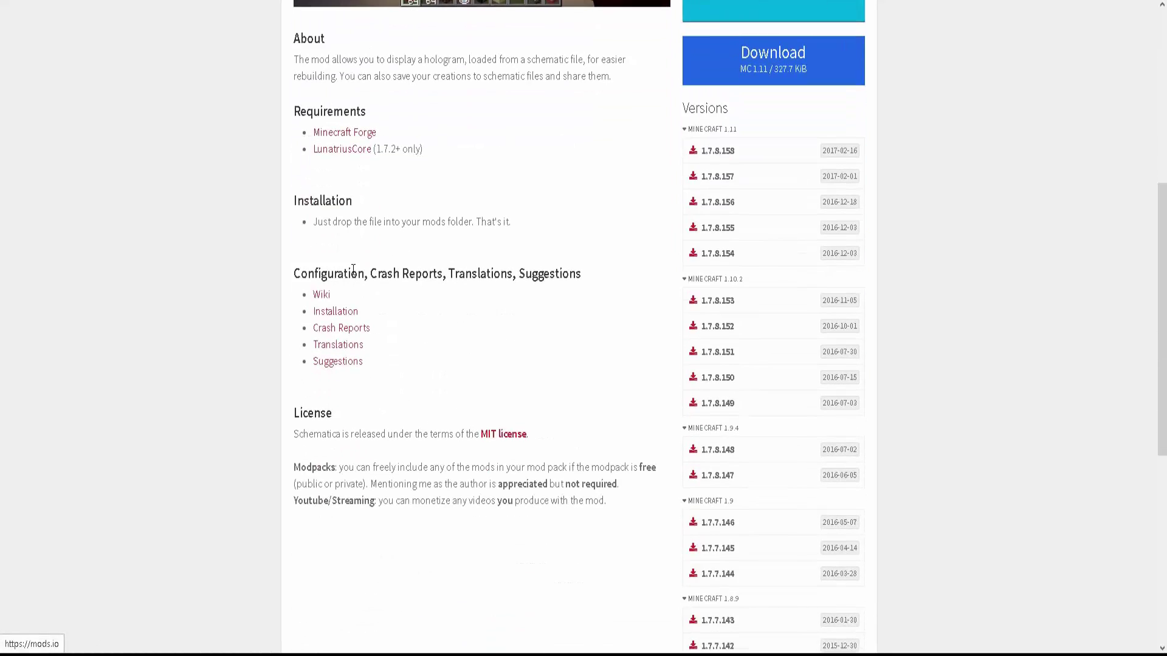
scroll(352, 271, up, 3)
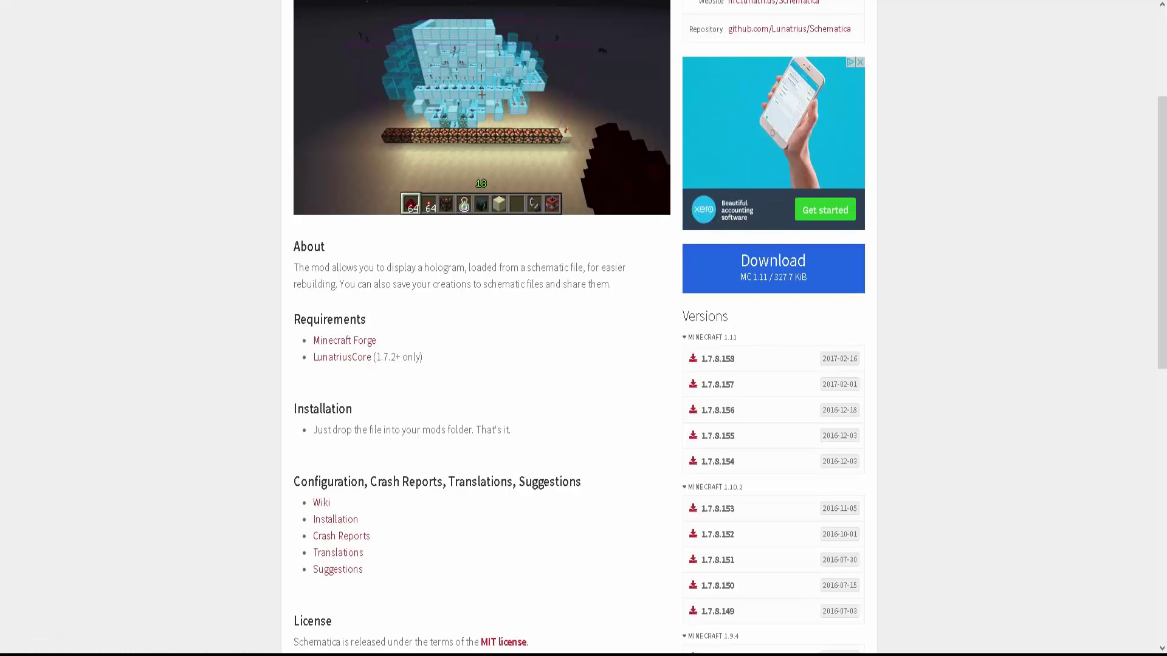
scroll(455, 453, down, 2)
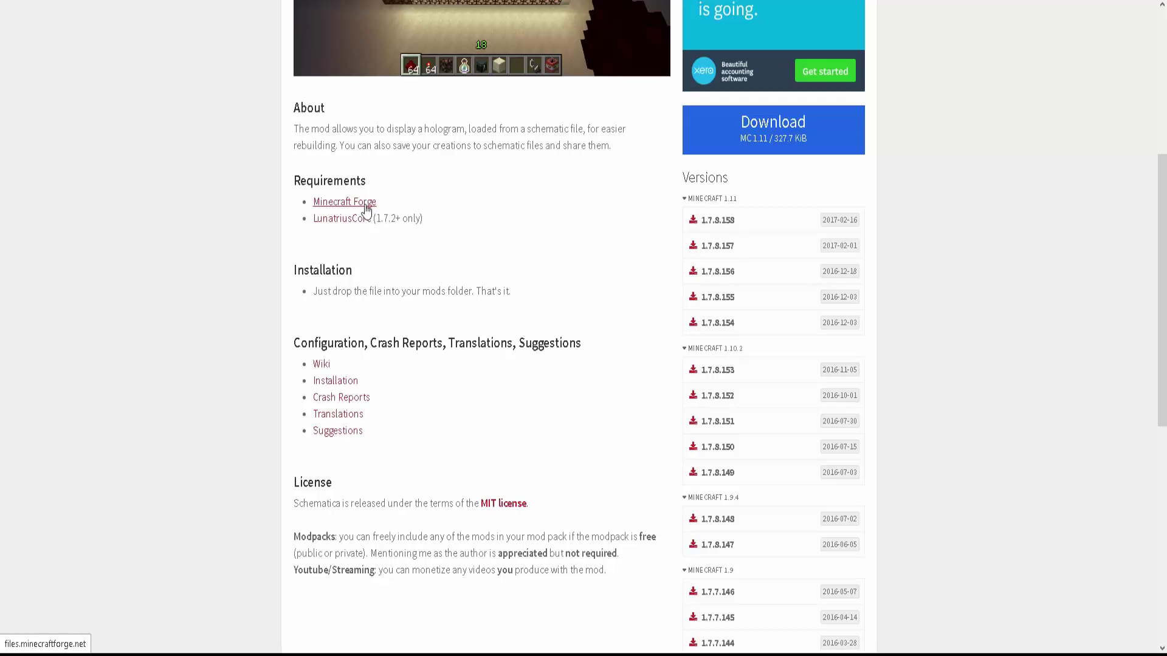
scroll(374, 203, up, 3)
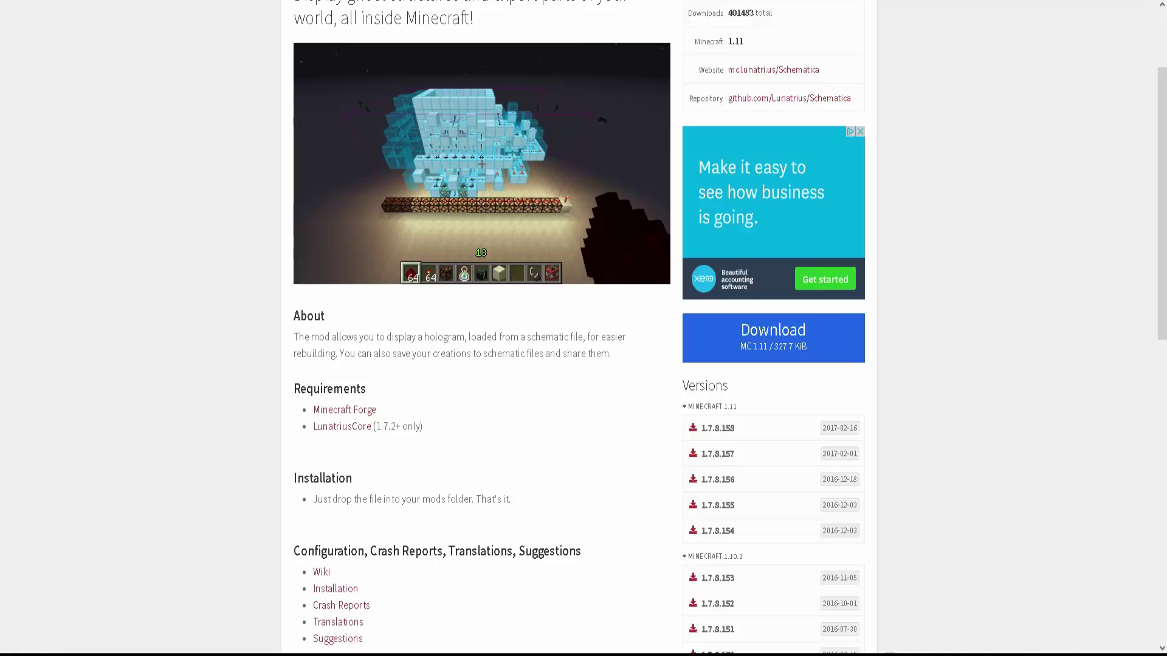
scroll(430, 492, up, 3)
scroll(424, 538, down, 15)
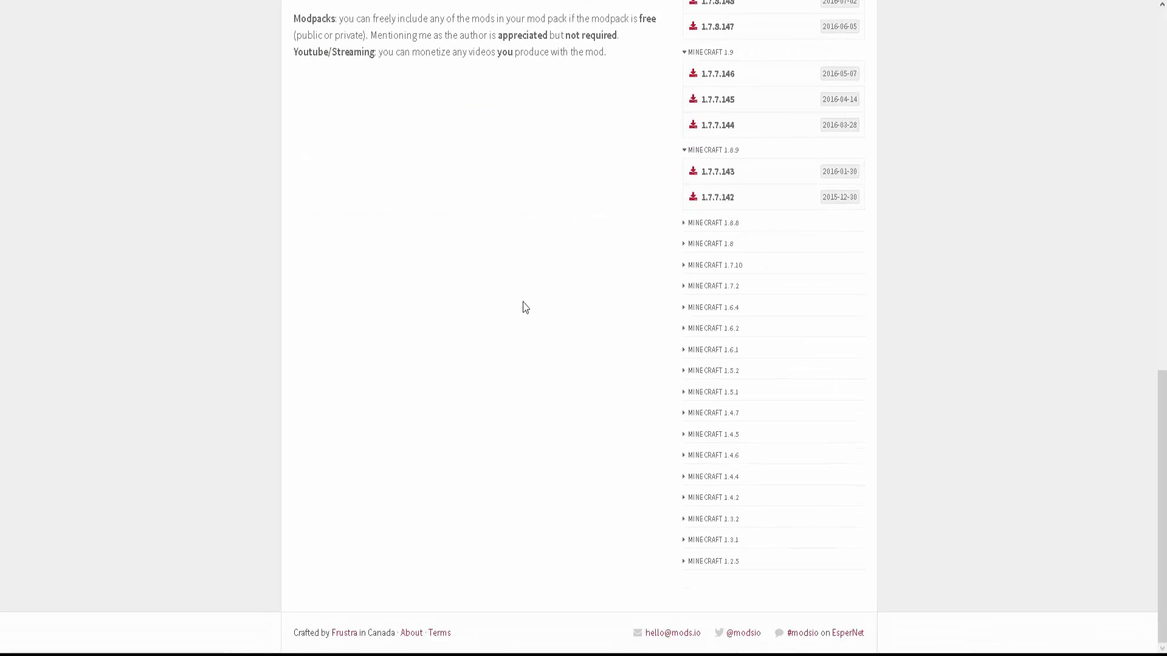
scroll(521, 307, up, 15)
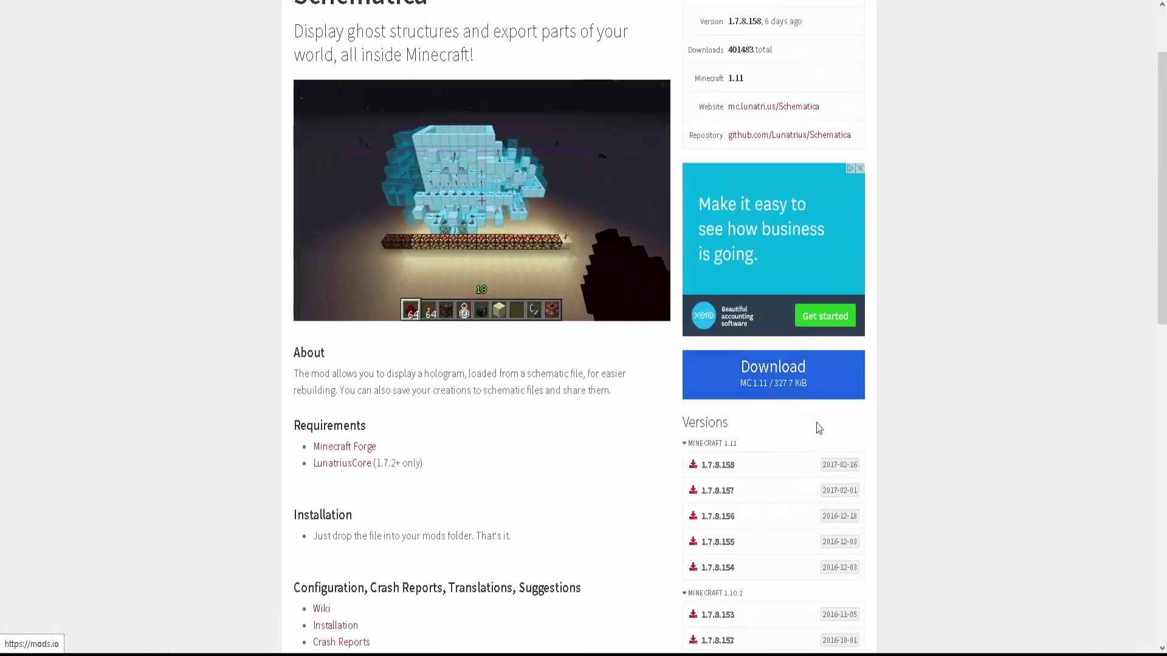
- Start the download of Schematica-1.11-1.7.8.158-universal.jar, then cancel saving it
click(796, 389)
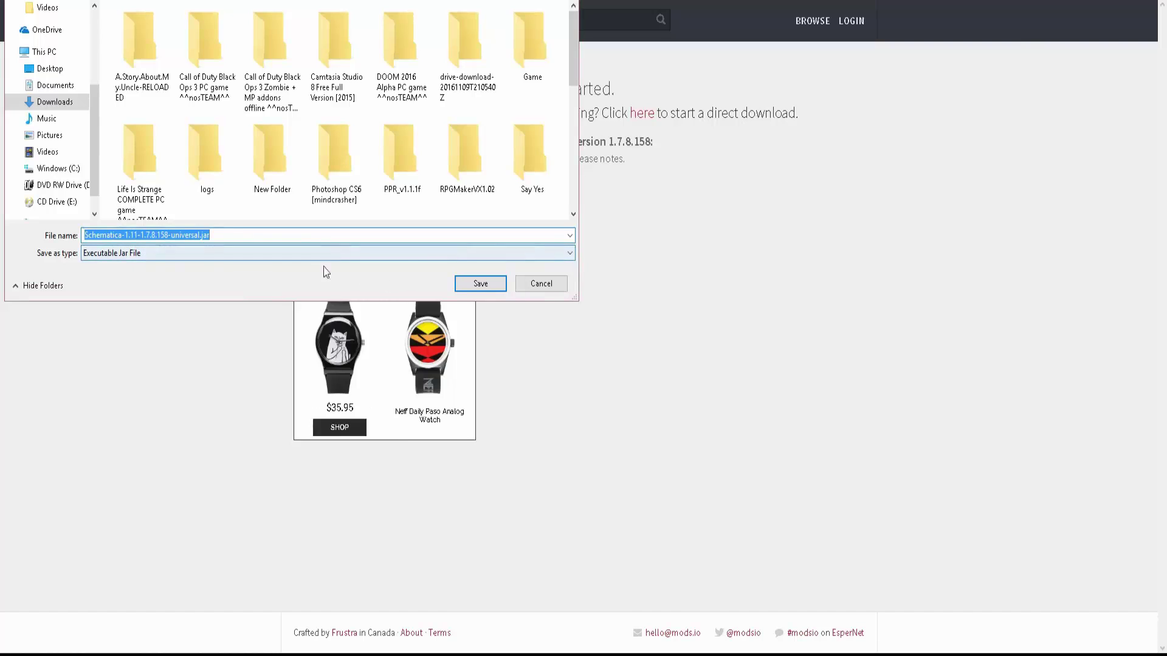
click(543, 284)
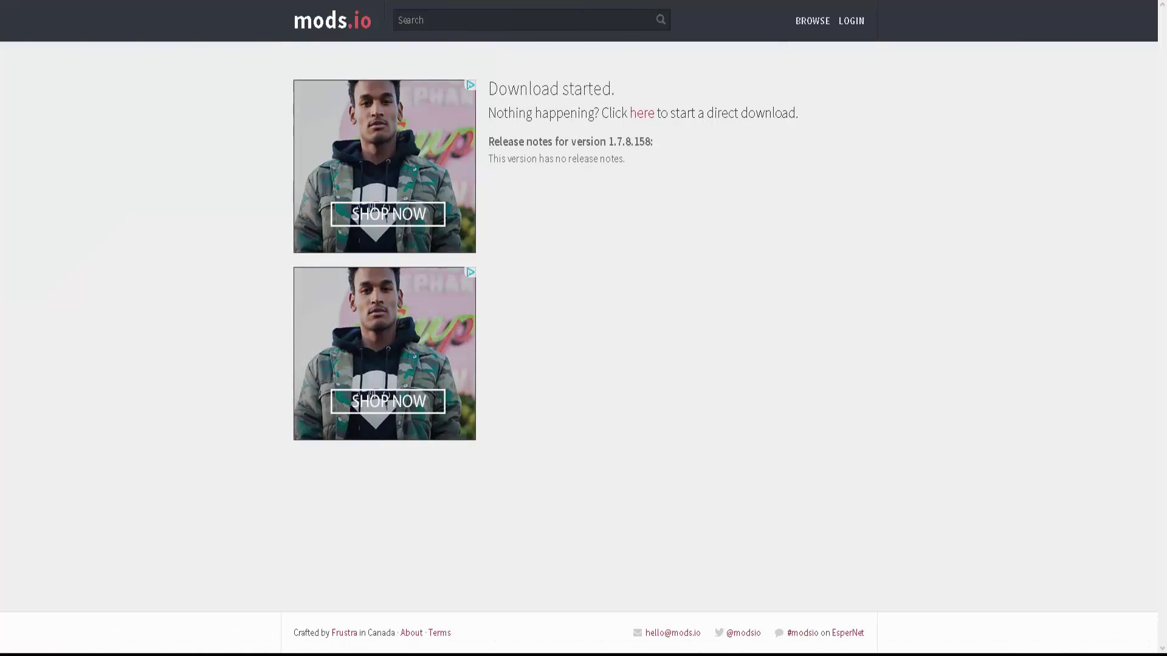
- Go to the LunatriusCore page and start downloading LunatriusCore-1.11-1.1.2.39-universal.jar, then cancel saving it
key(alt+Left)
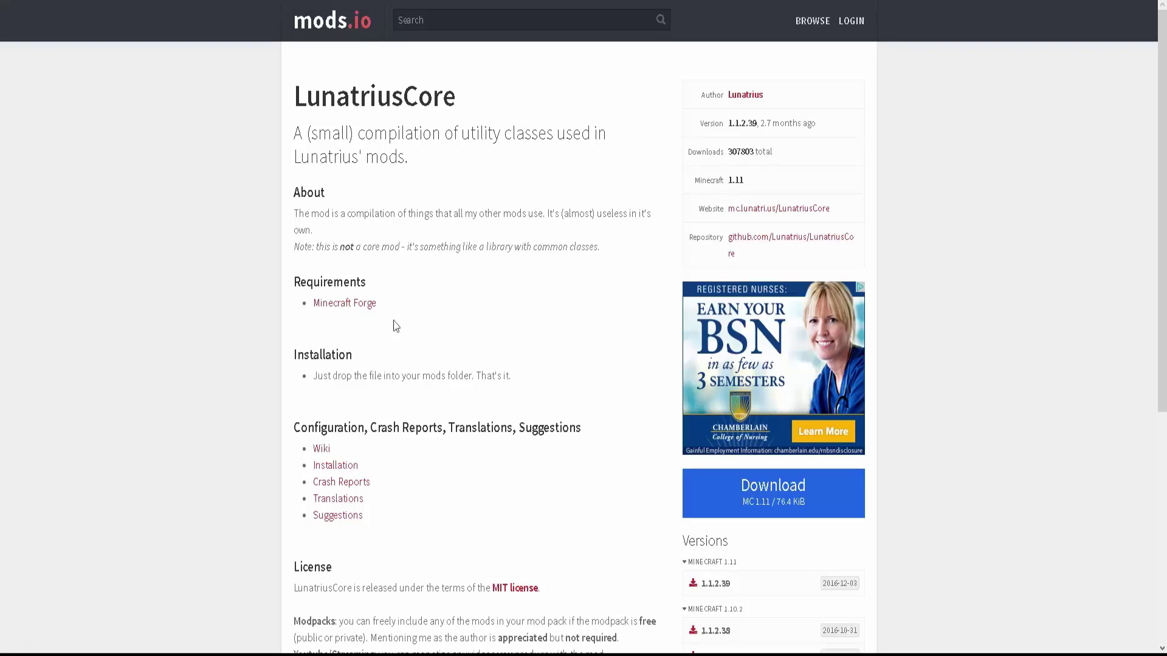
click(774, 509)
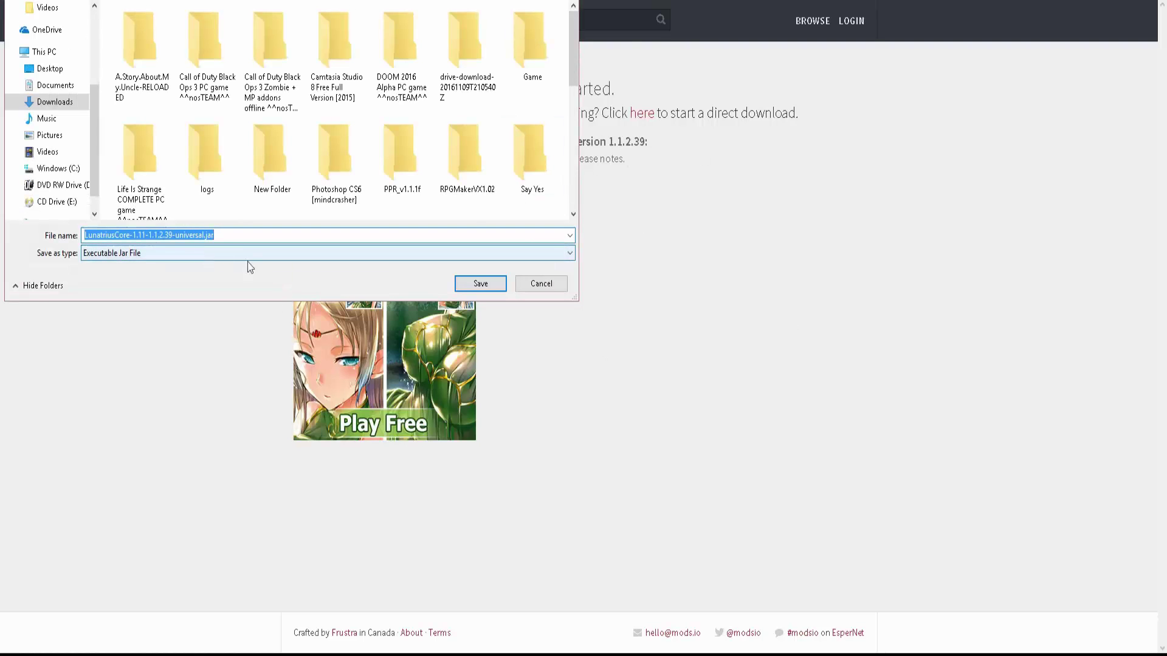
click(521, 285)
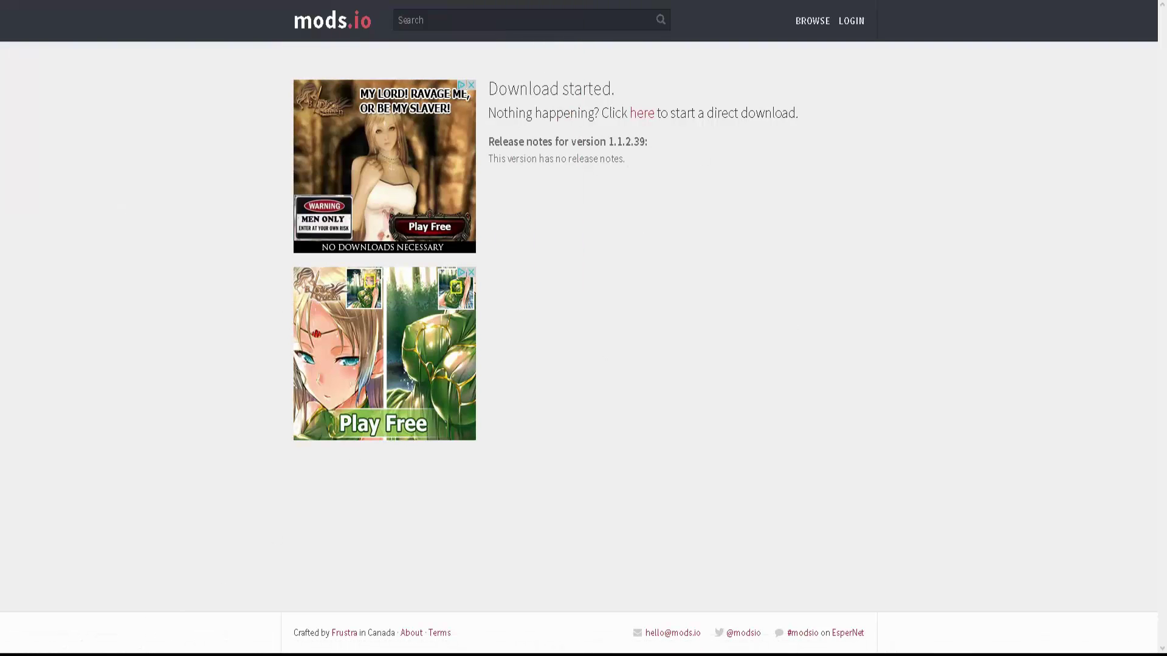
- Open the Roaming folder through %appdata% and go into its .minecraft folder
key(super+s)
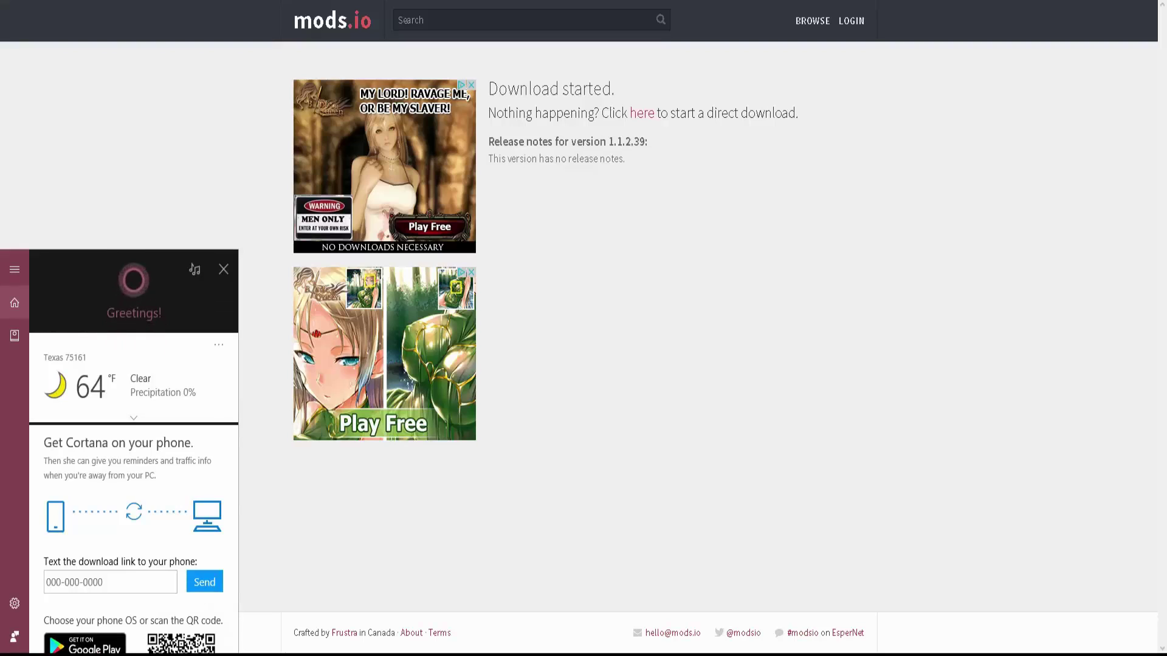
text(%appdata%)
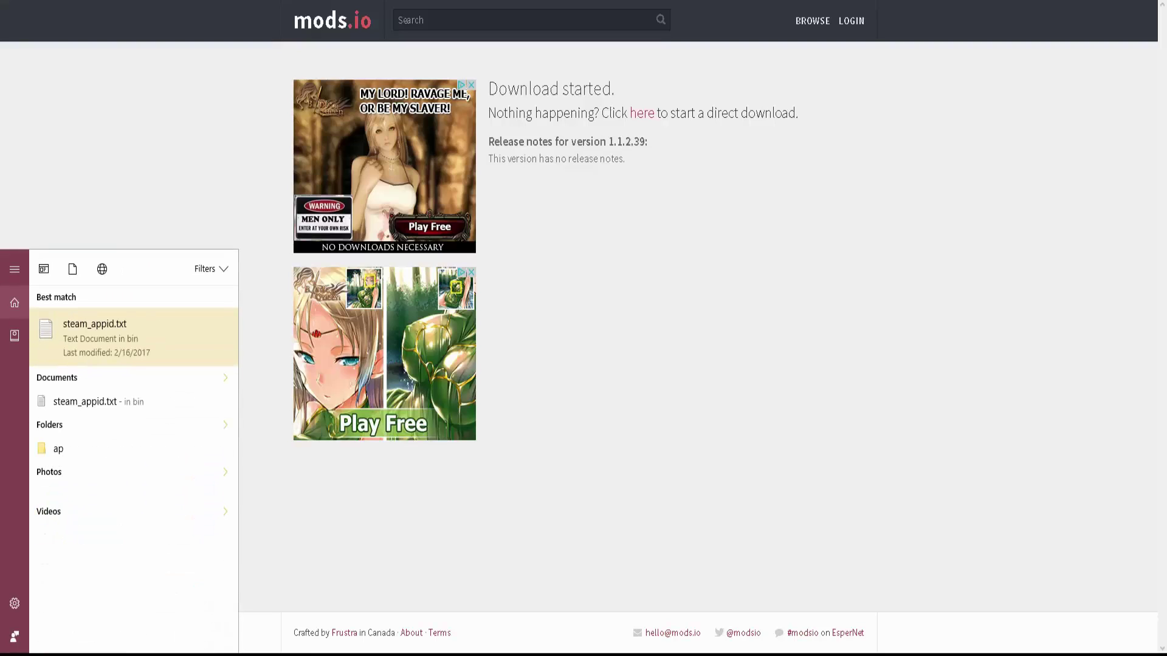
key(Return)
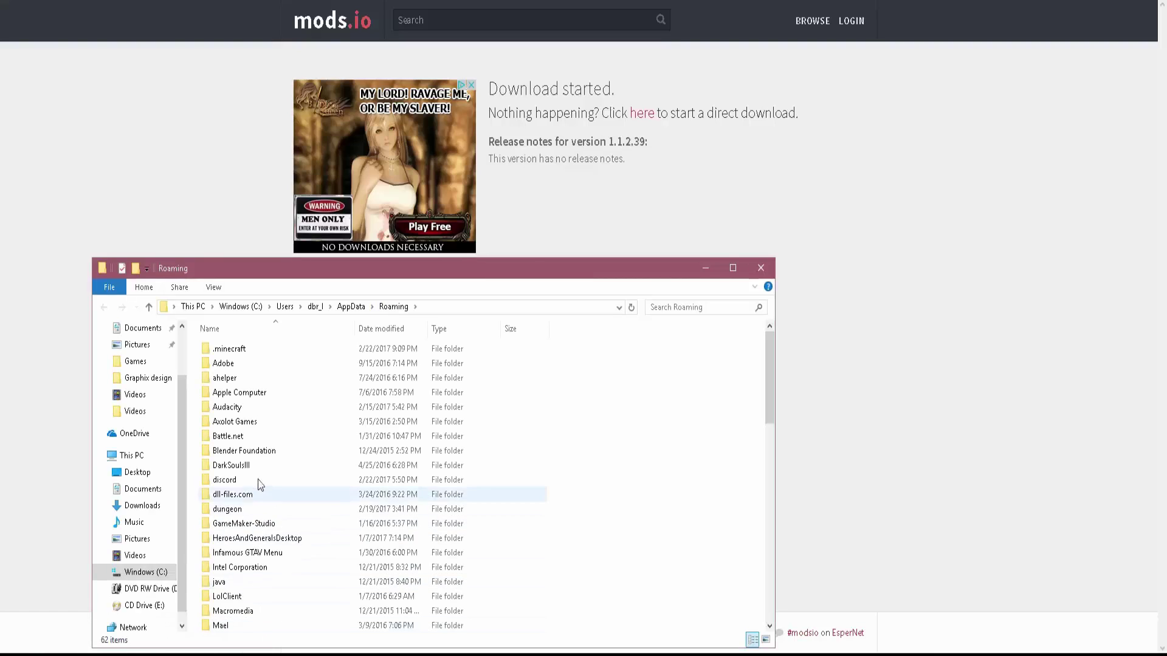
double_click(258, 351)
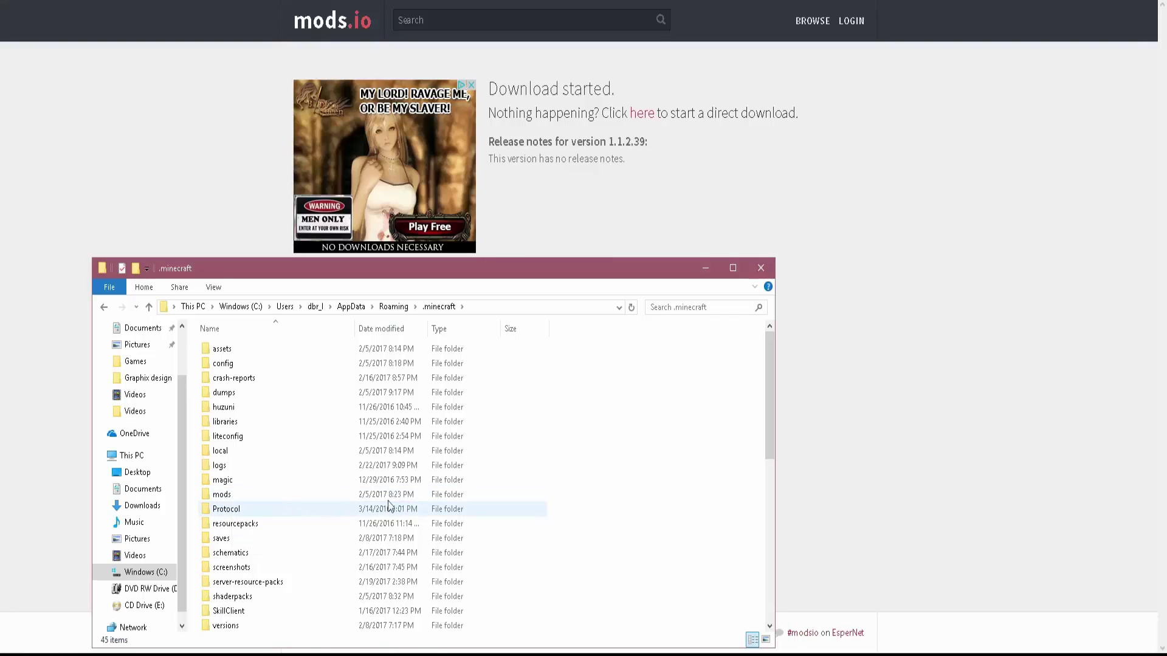
- Look in the mods folder of .minecraft for the Schematica and LunatriusCore jar files, then return to .minecraft
right_click(583, 508)
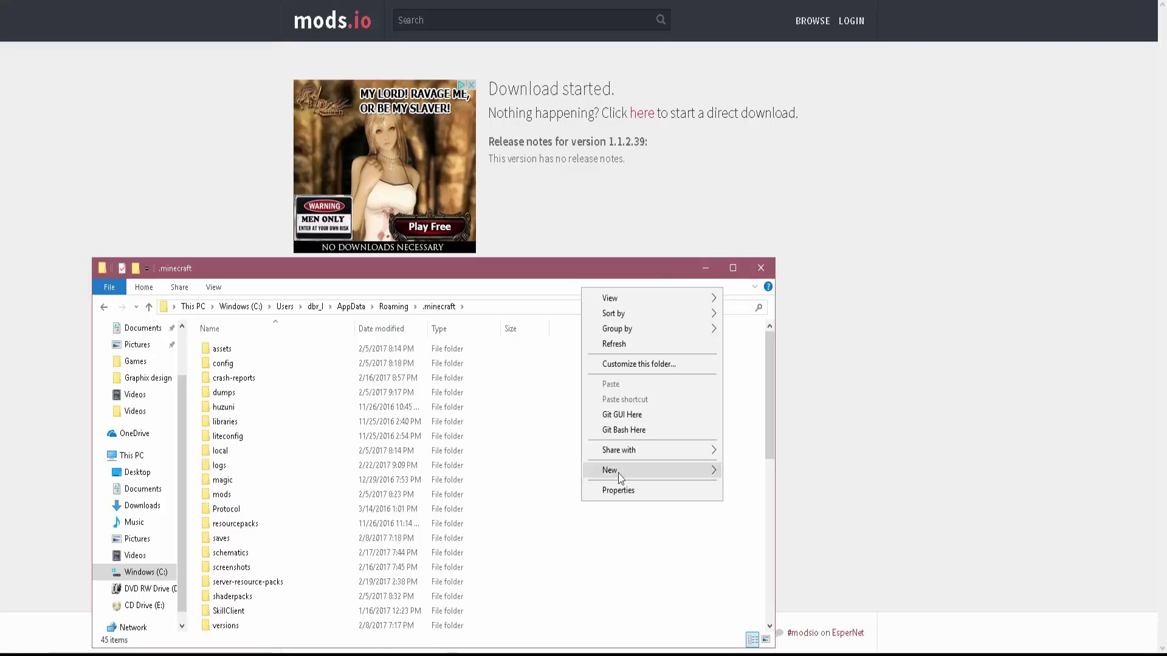
mouse_move(620, 478)
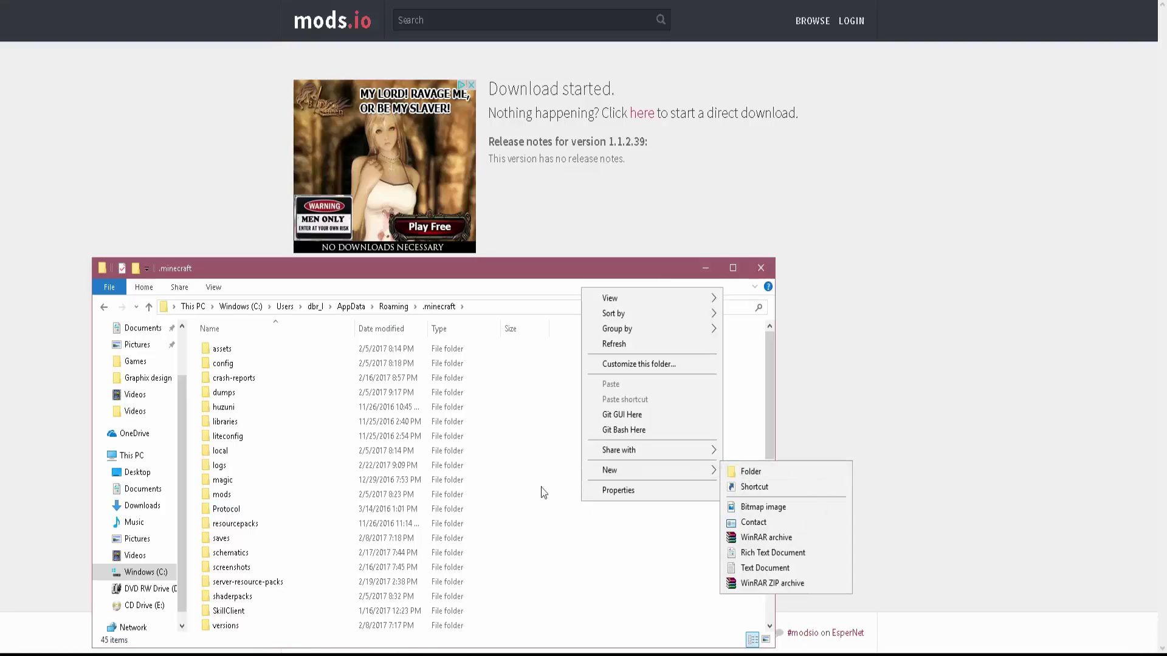
click(279, 498)
double_click(279, 498)
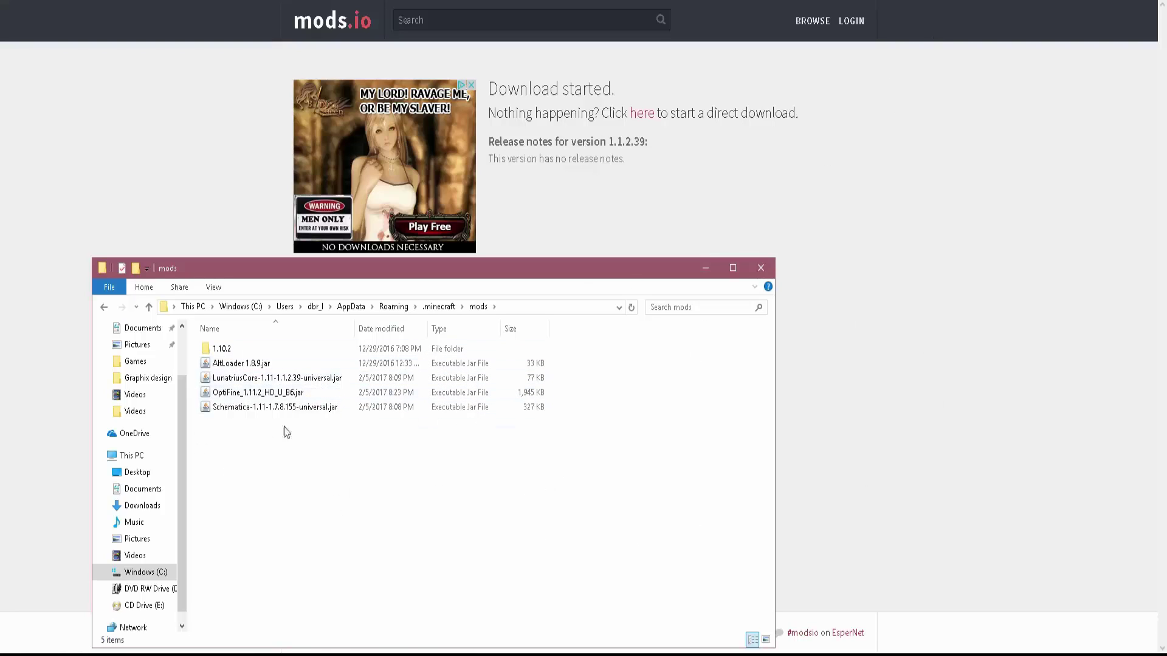
click(253, 409)
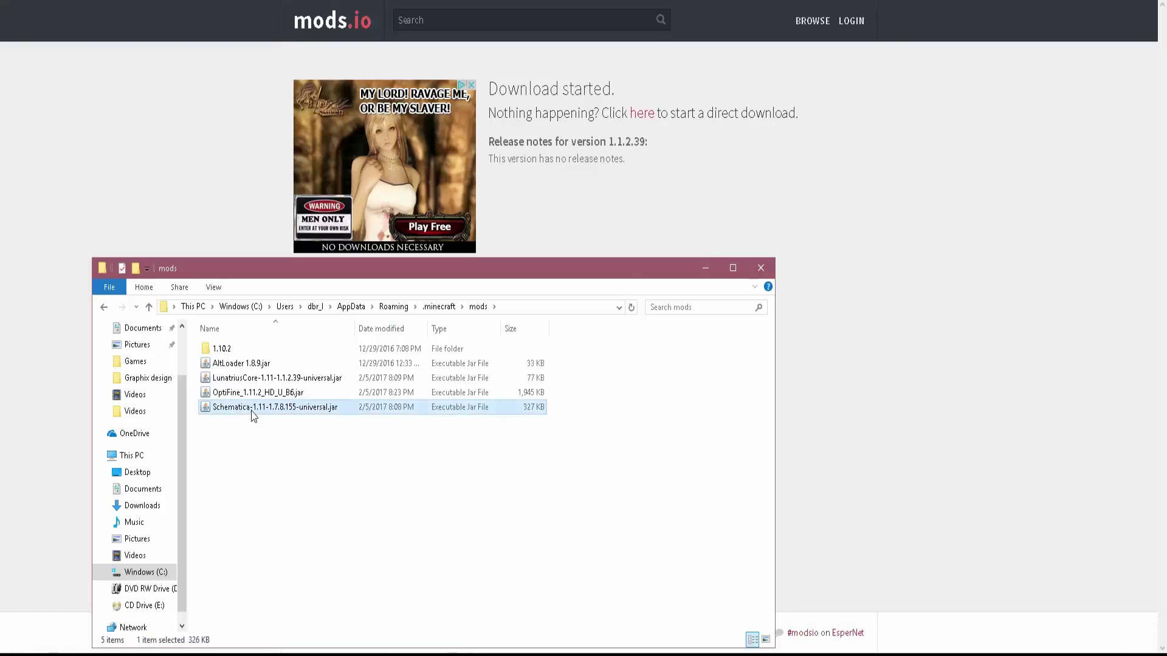
click(267, 378)
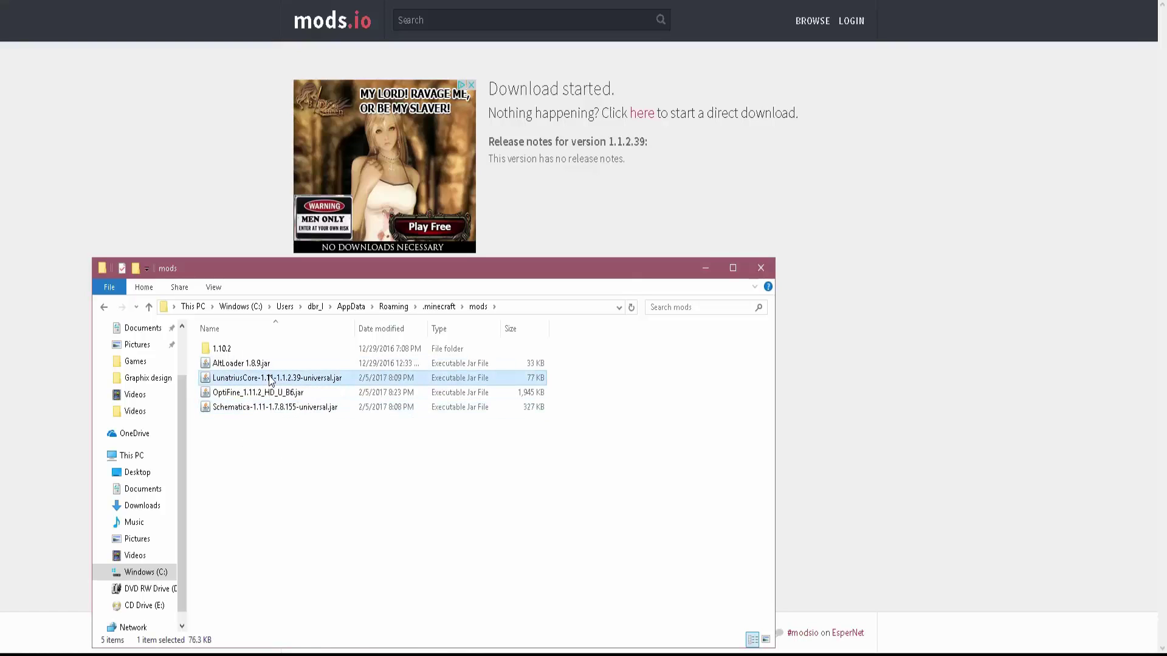
click(101, 309)
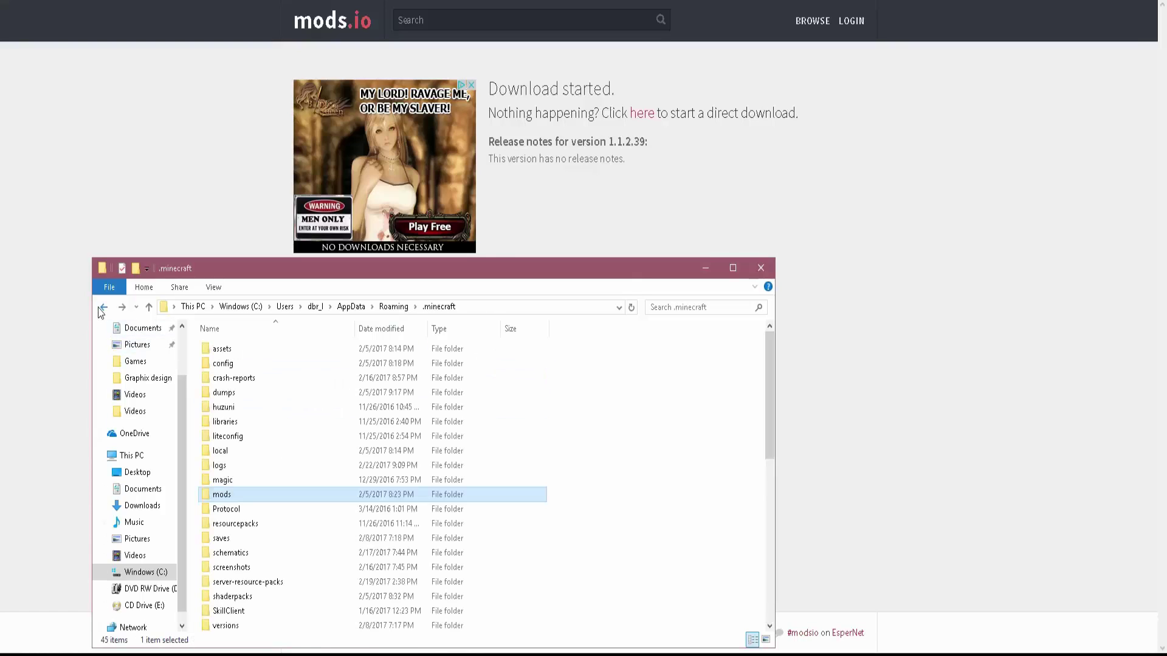
- Leave the file browser and switch back to the running Minecraft game
click(86, 169)
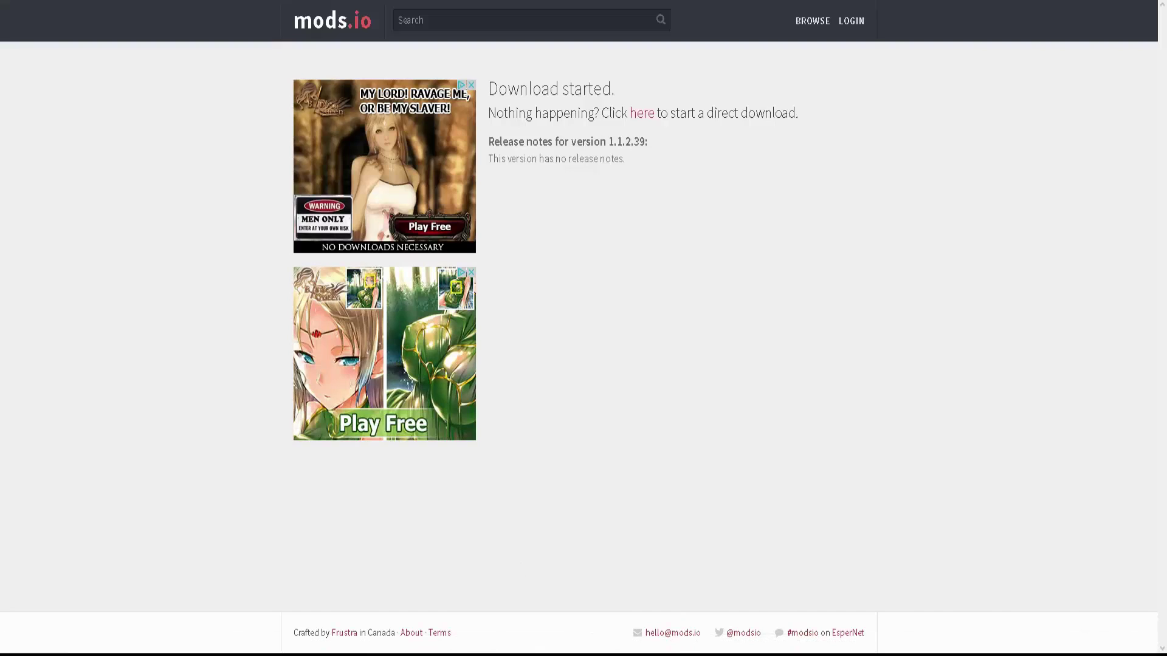
mouse_move(701, 655)
click(700, 608)
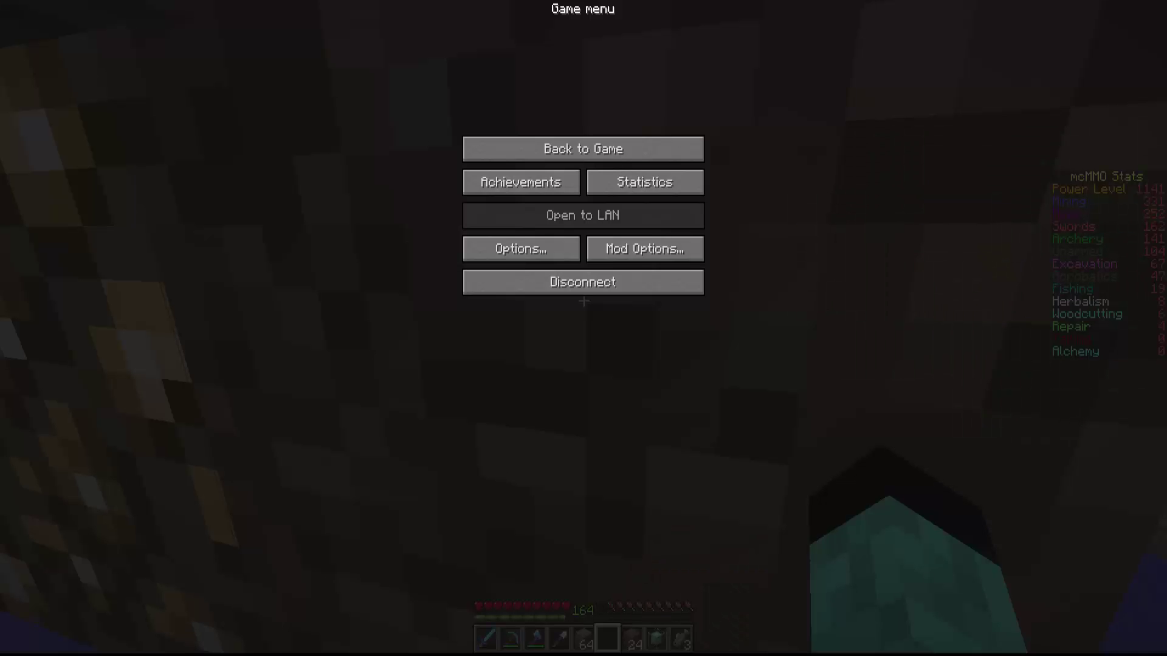
- Resume the game and turn to face the island with the white modern house
click(584, 149)
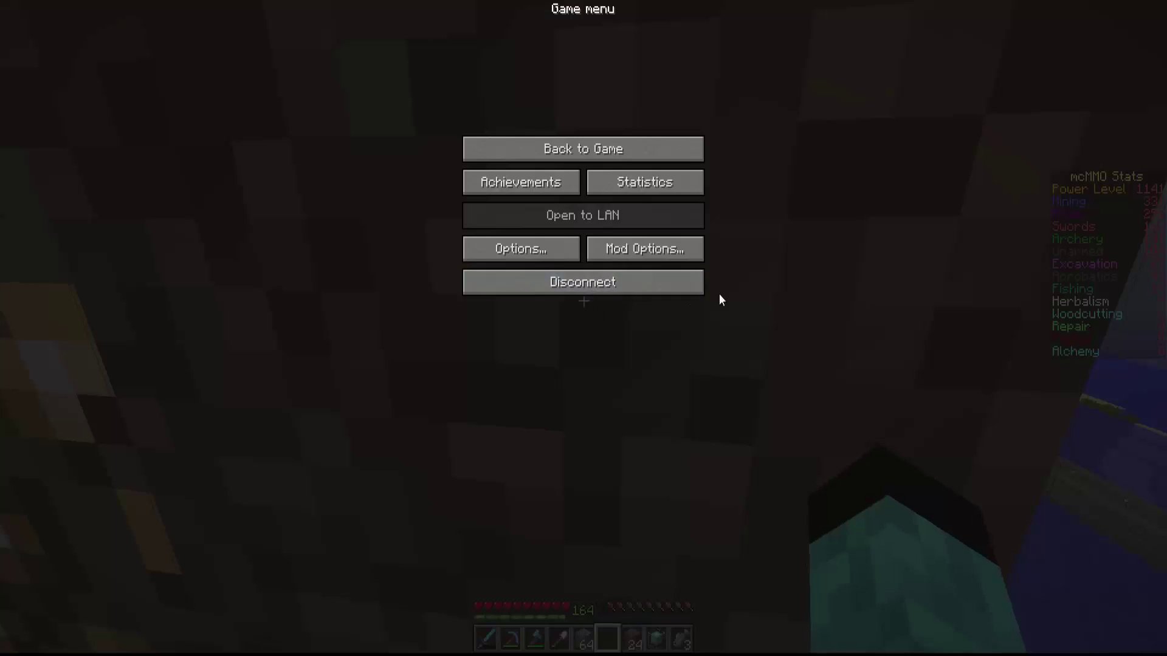
key(Escape)
mouse_move(584, 301)
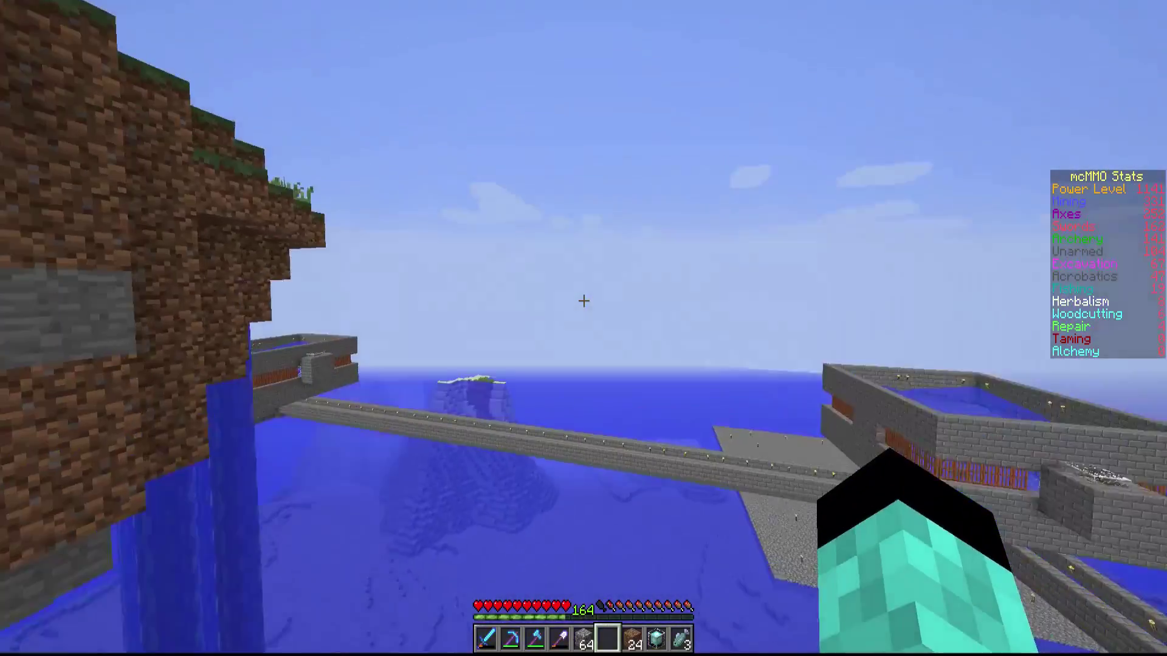
key(Escape)
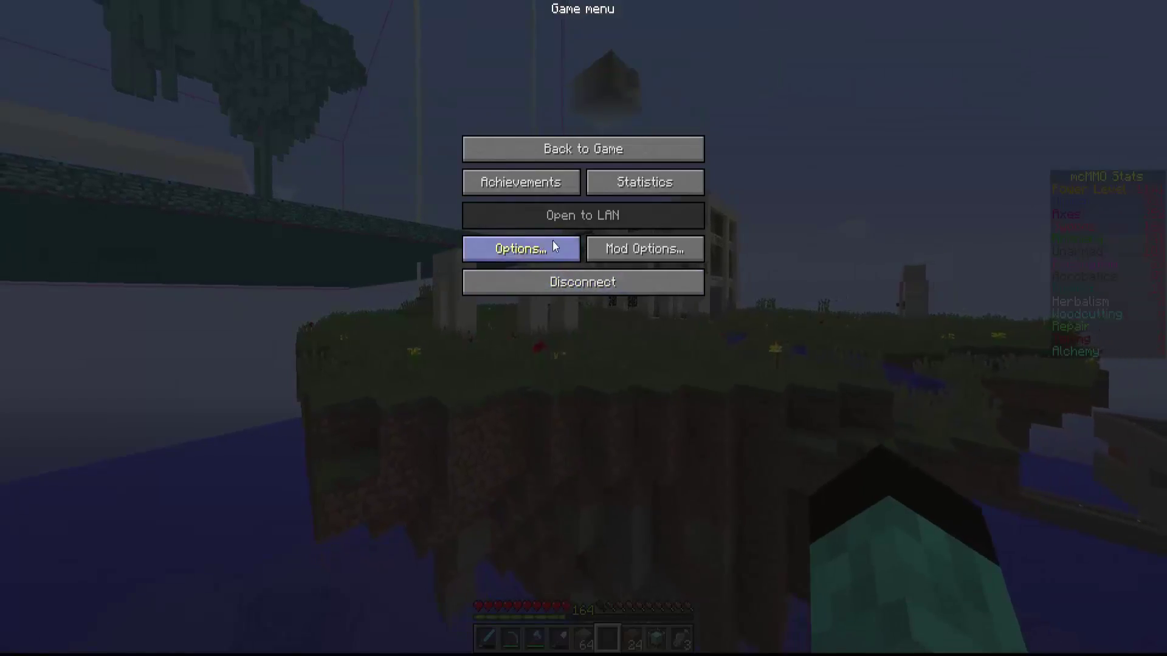
key(Escape)
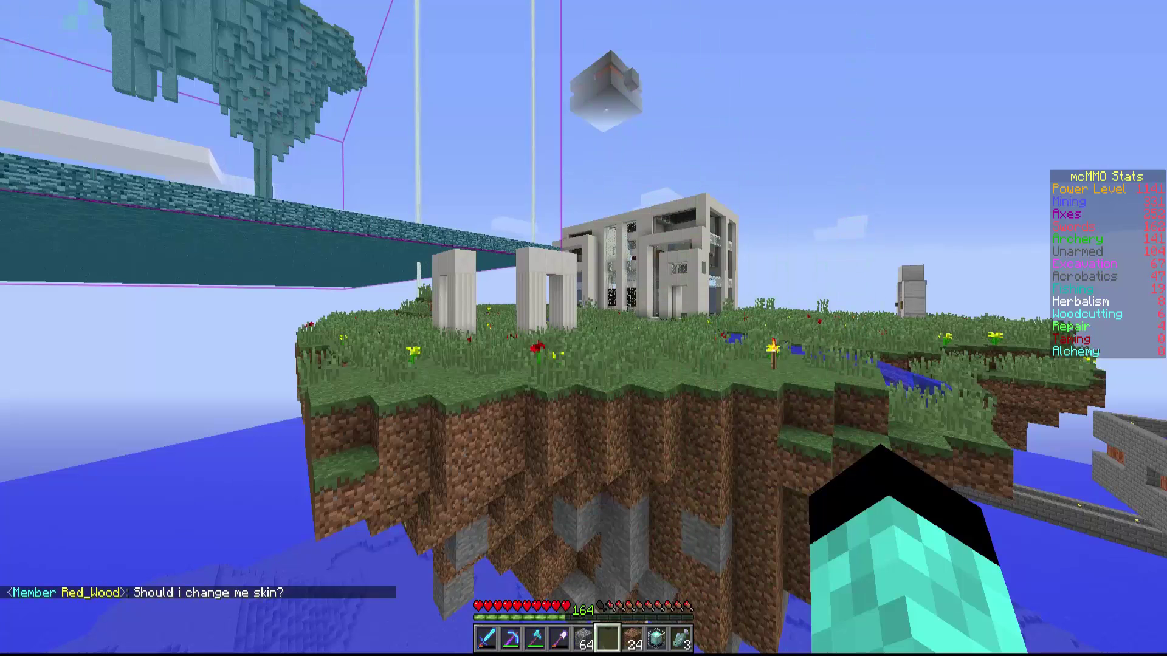
- Look through the key bindings in the game's Controls settings
key(Escape)
click(559, 250)
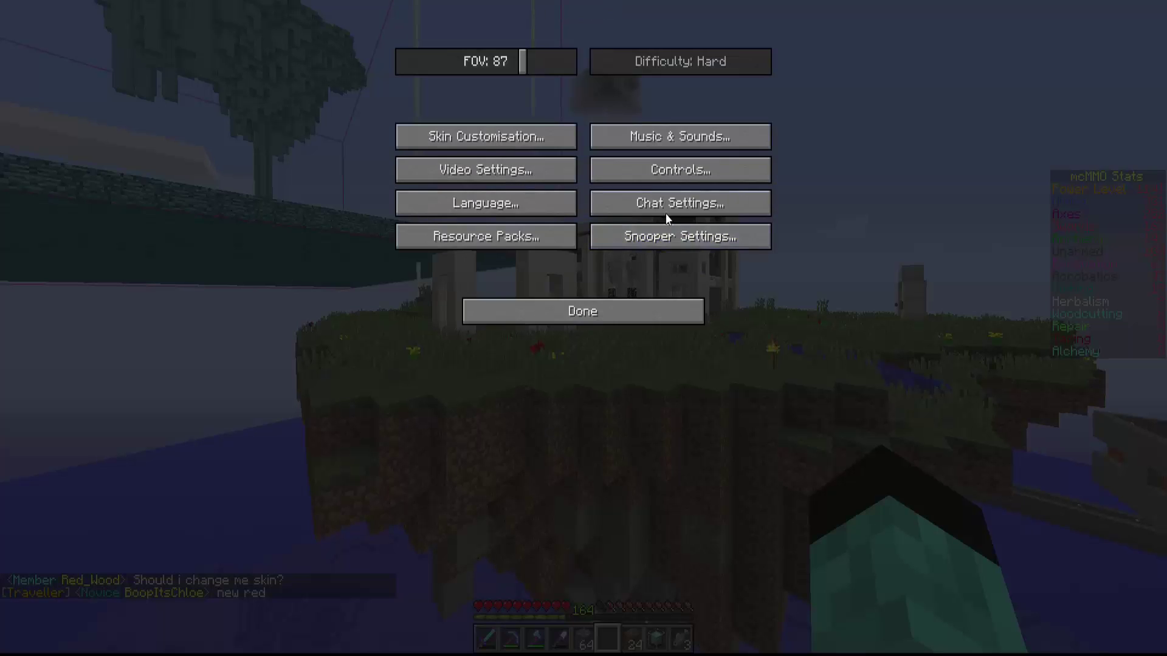
click(688, 173)
scroll(760, 243, down, 12)
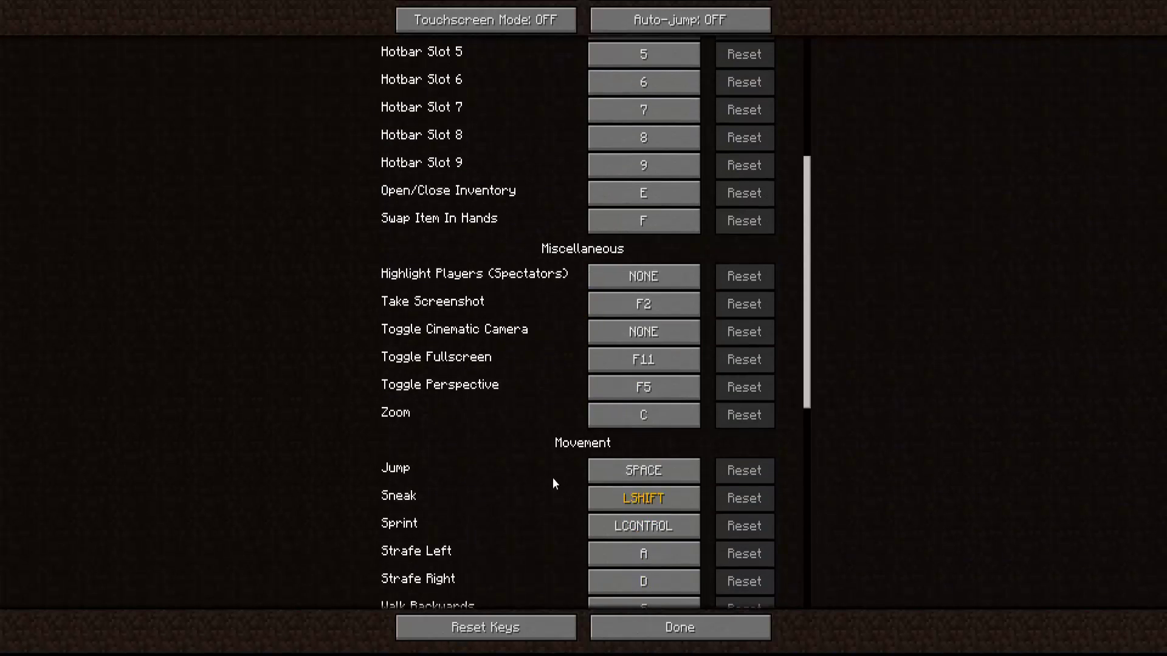
scroll(556, 474, down, 18)
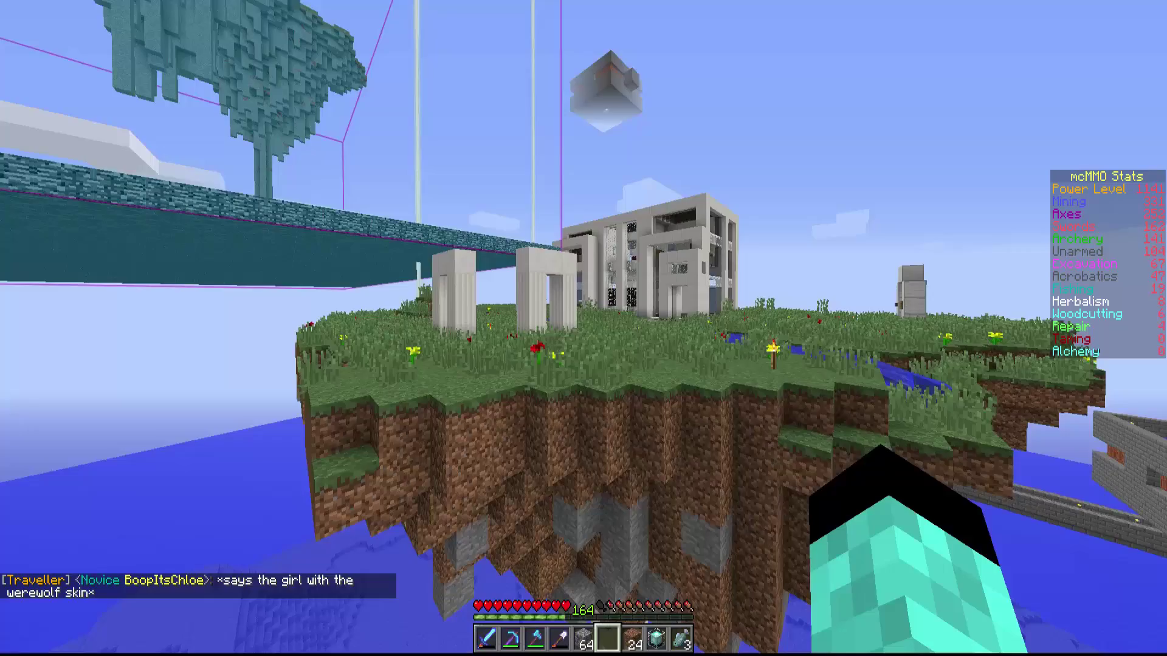
- Move toward the modern house, then open Schematica's load list and browse the available schematics
key(w)
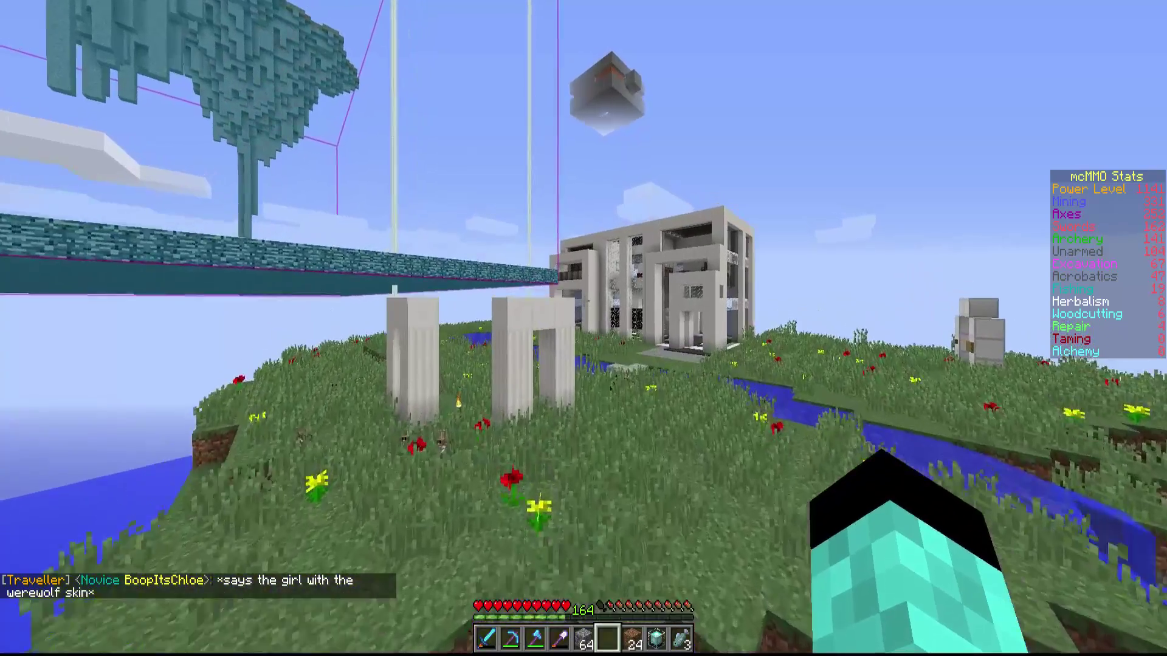
key(w)
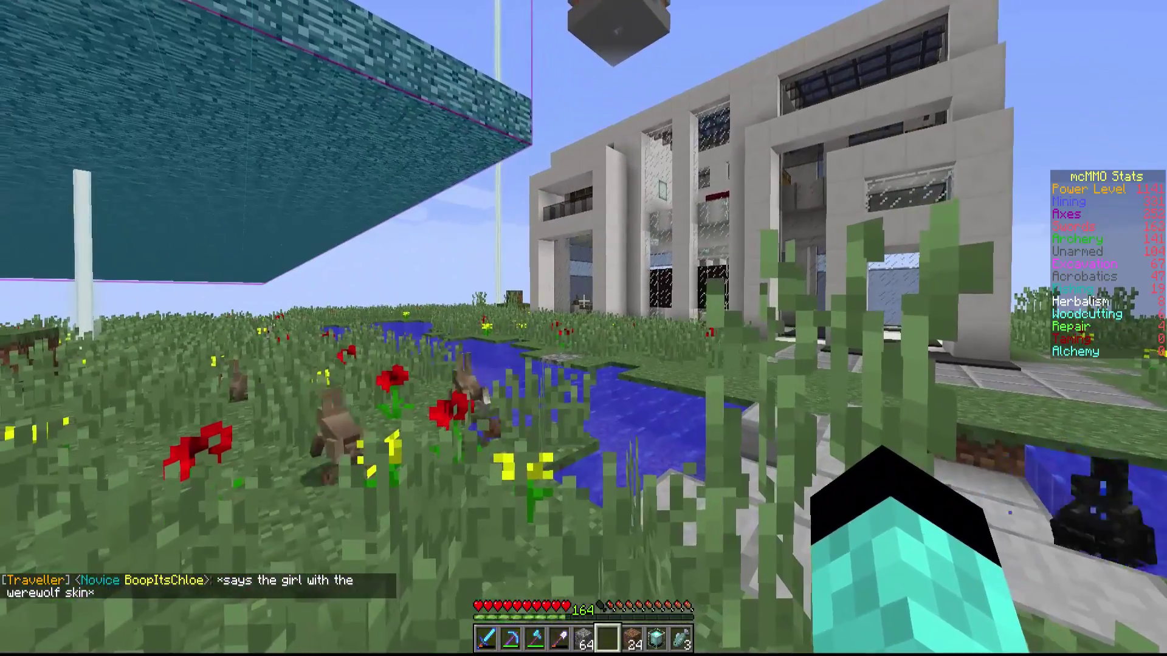
key(KP_Divide)
scroll(587, 301, down, 20)
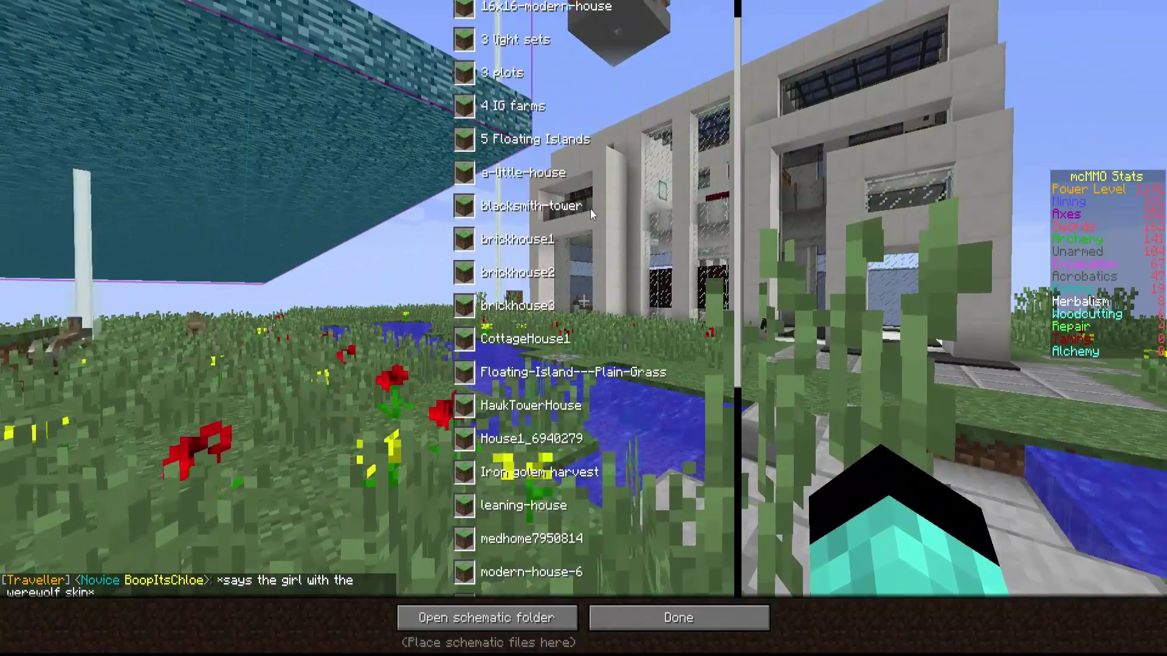
scroll(593, 299, up, 20)
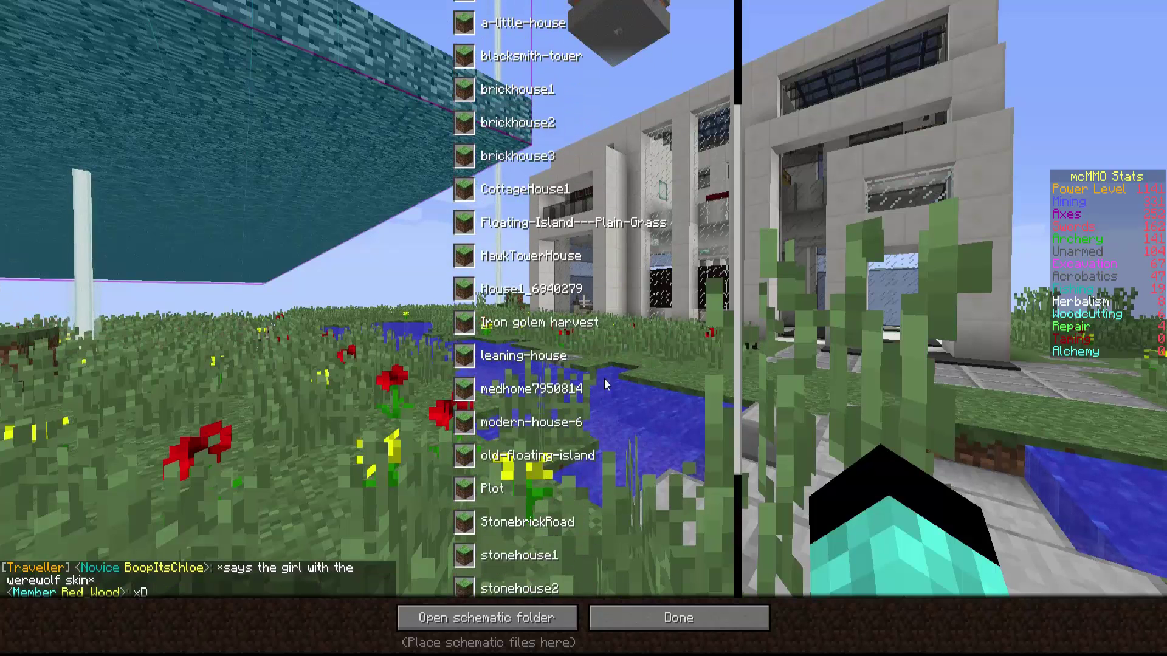
scroll(611, 341, up, 1)
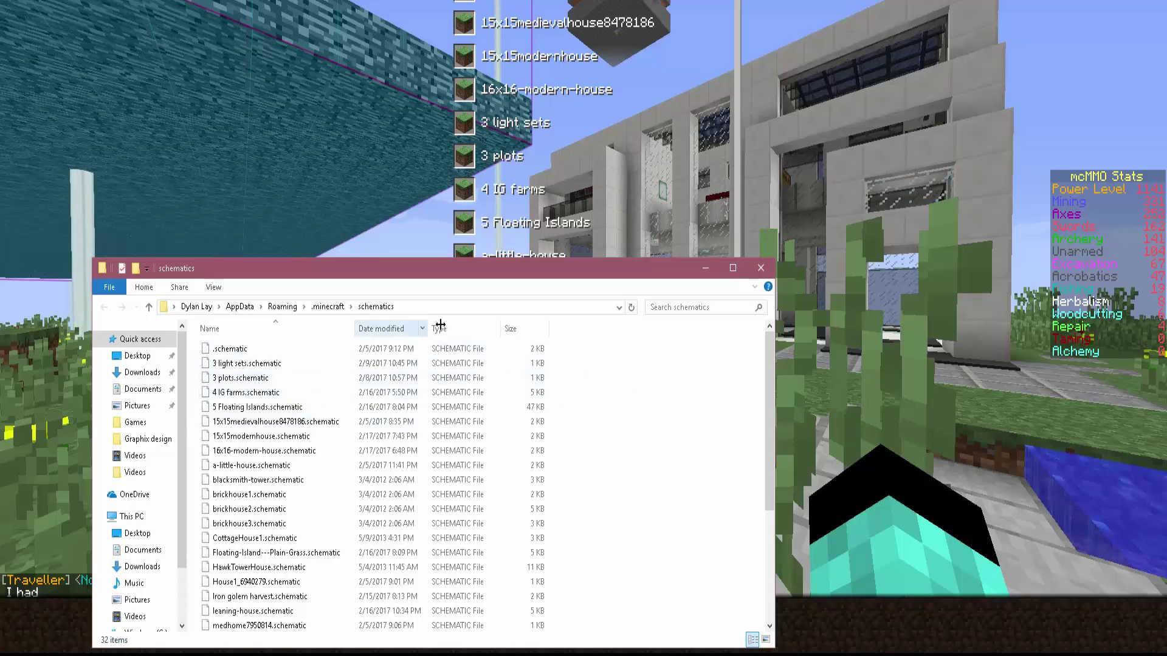
- Minimize the schematics folder window, browse further down the schematic list, and close the list
click(706, 269)
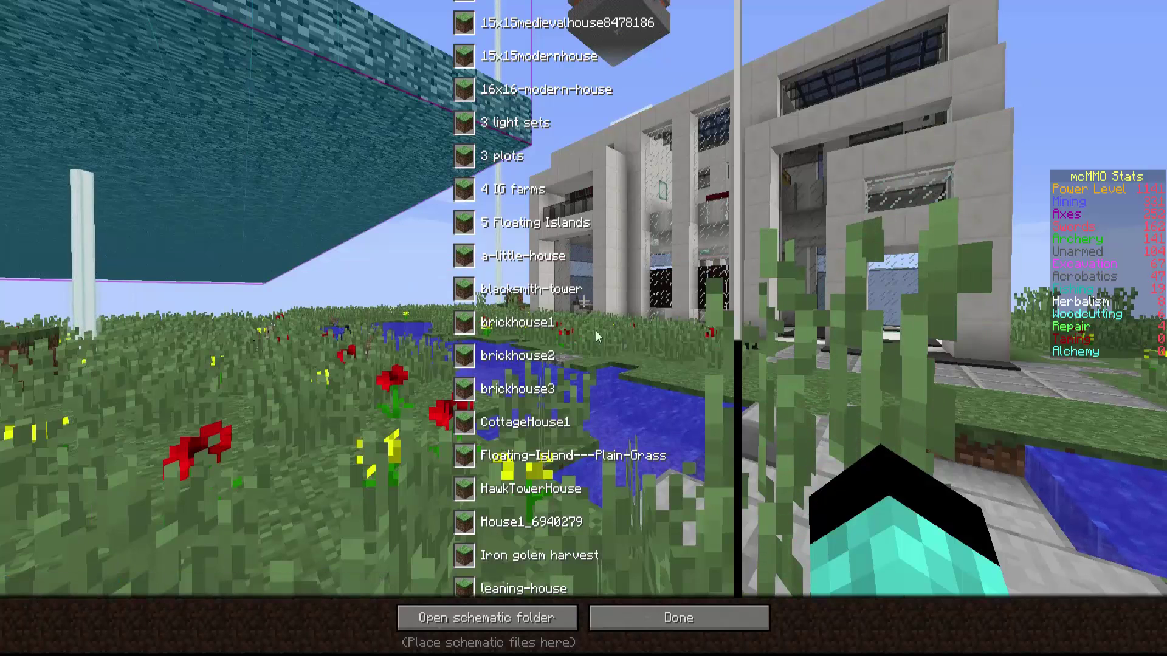
scroll(592, 344, down, 3)
scroll(612, 214, down, 1)
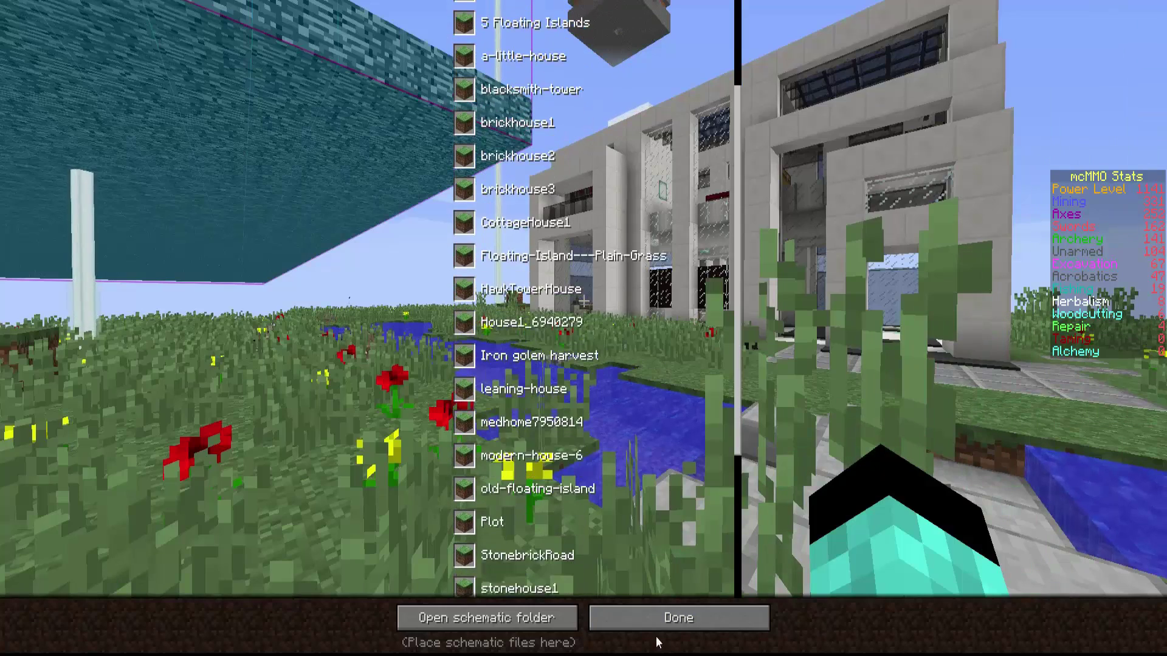
click(669, 619)
key(Escape)
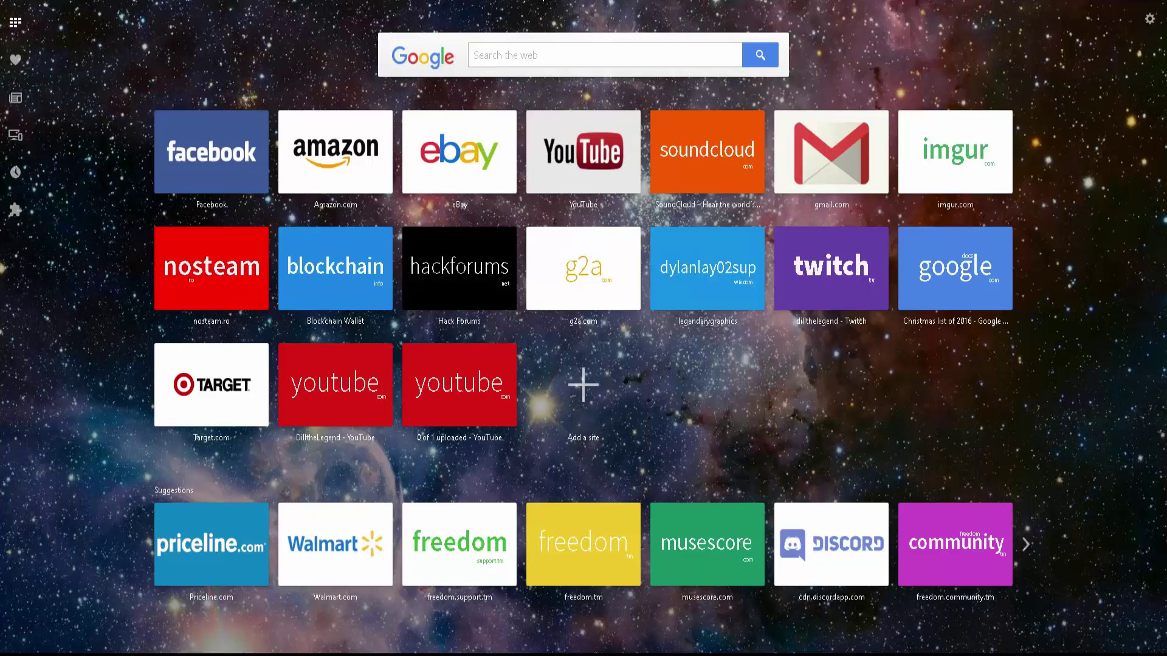
- Search the web for minecraft schematics and open the Houses and shops creations on the Minecraft Schematics site
text(minecraft)
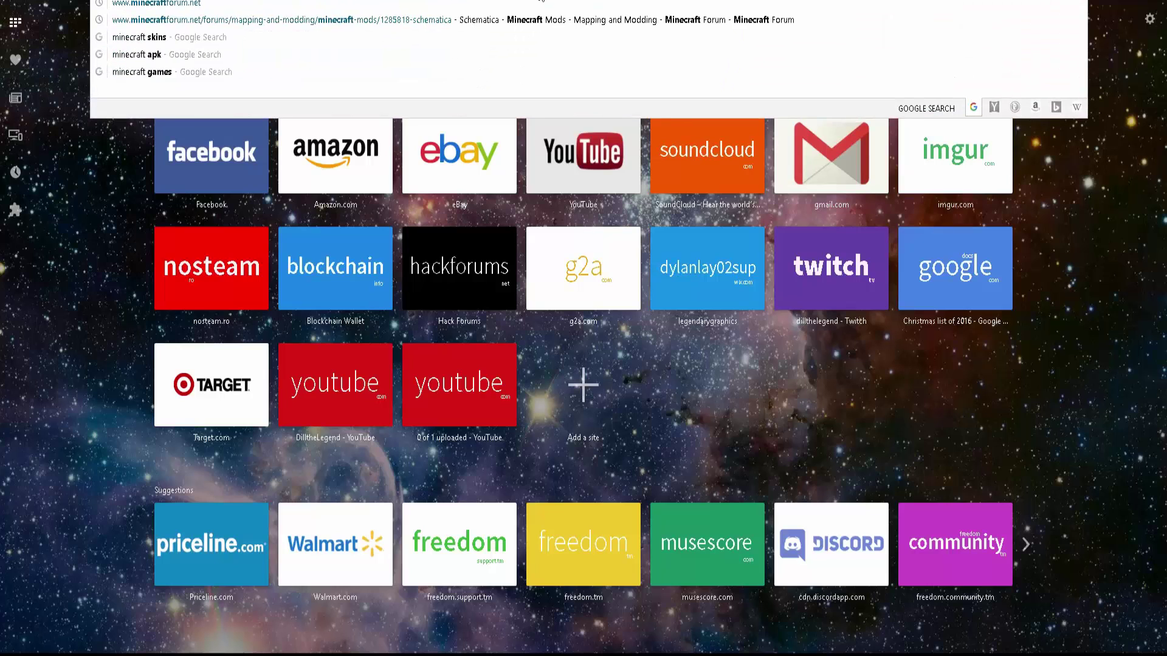
text( schem)
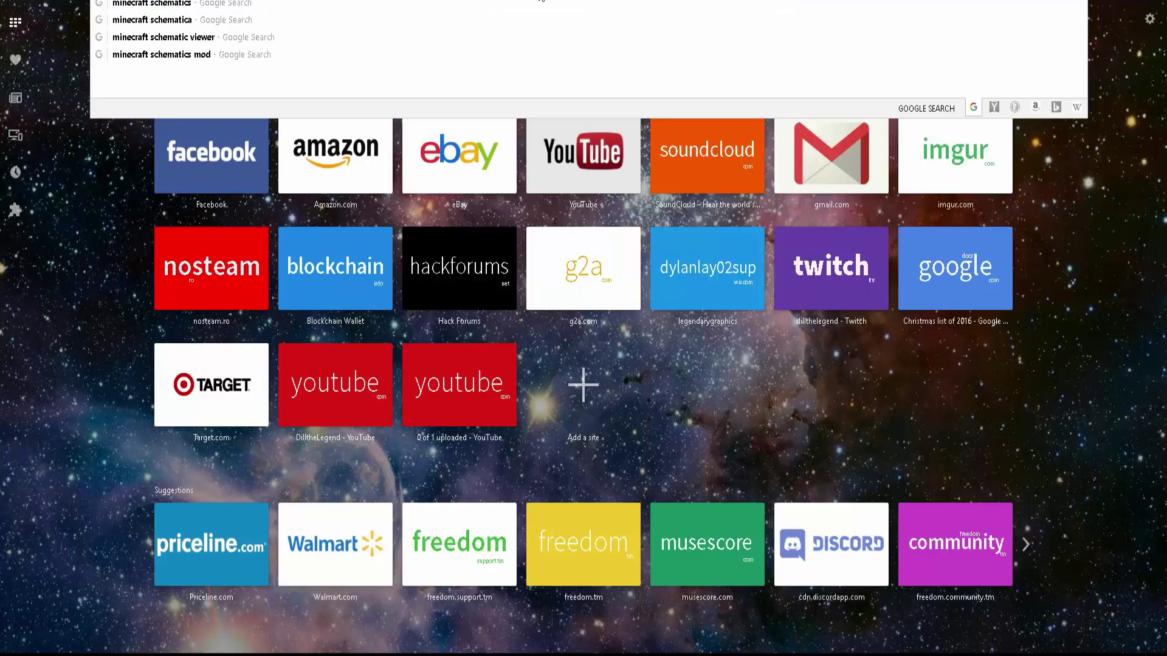
key(Return)
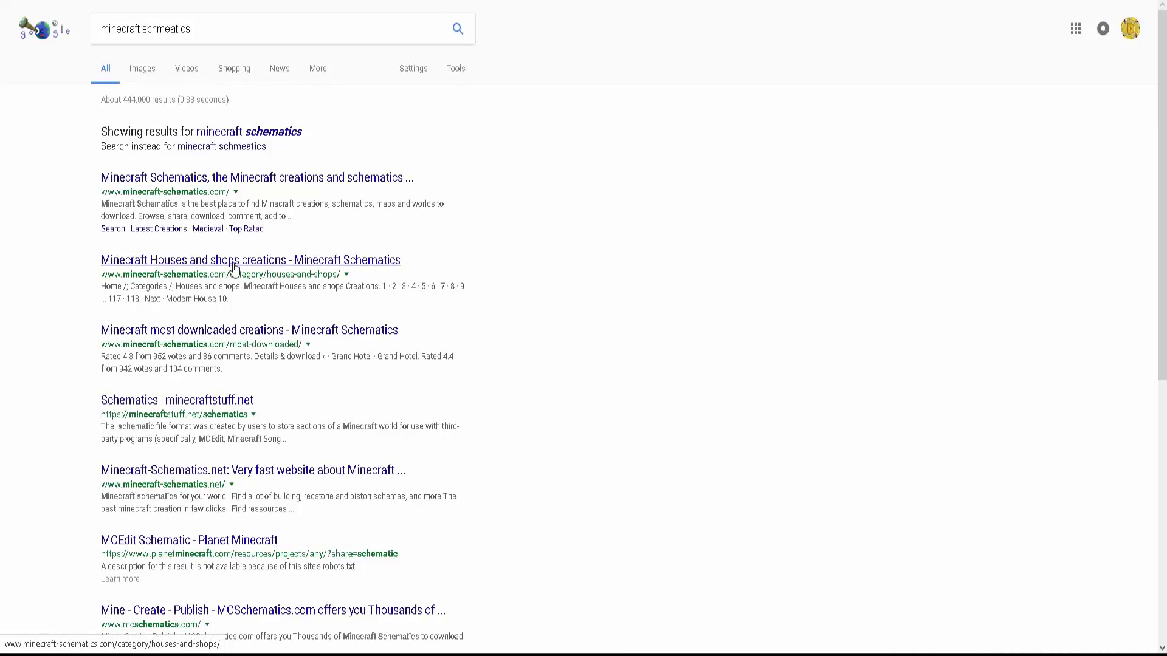
click(234, 265)
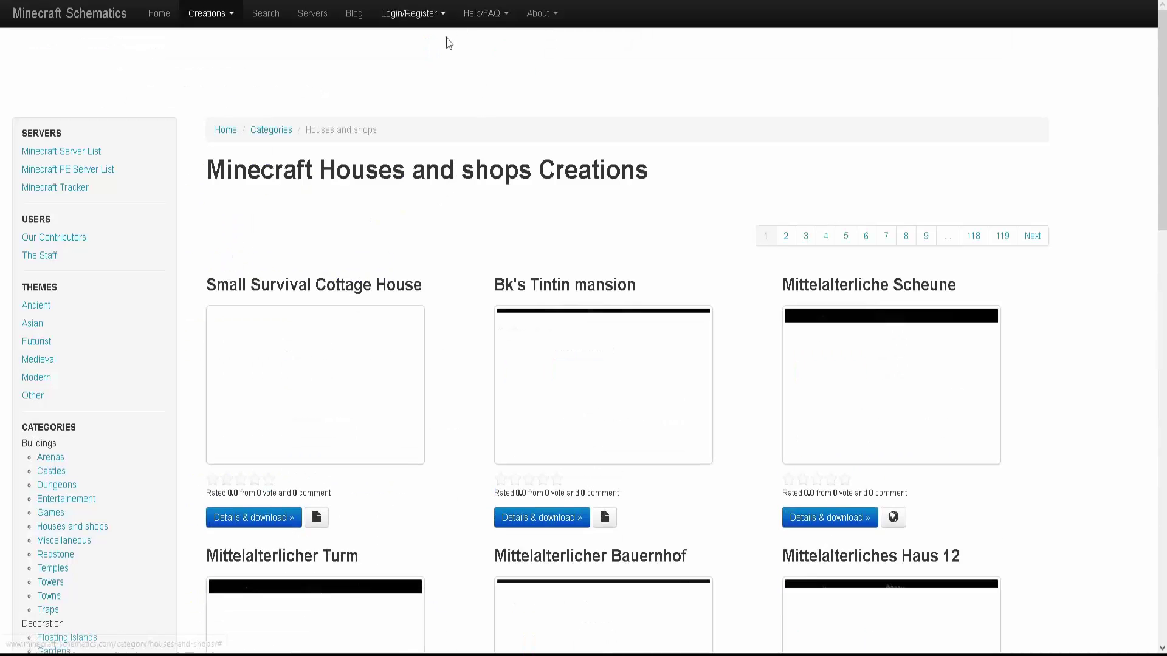
- Browse the Houses and shops creations to see which schematics are offered
scroll(400, 375, down, 1)
scroll(400, 375, down, 8)
scroll(403, 347, up, 3)
scroll(411, 339, down, 2)
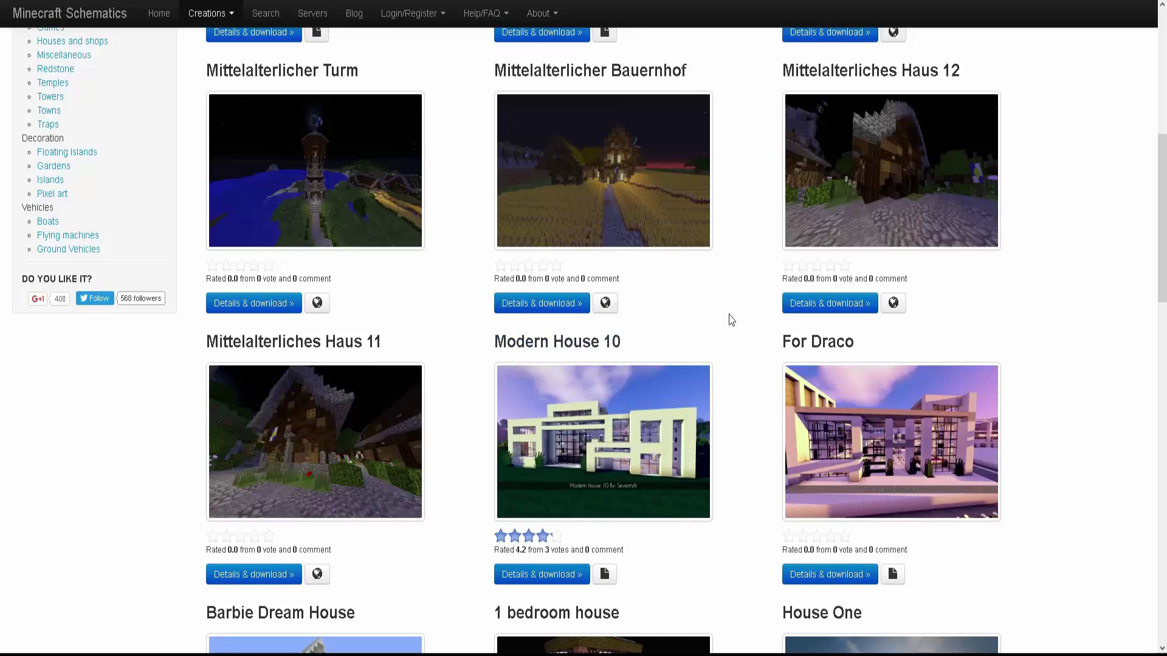
scroll(719, 343, down, 11)
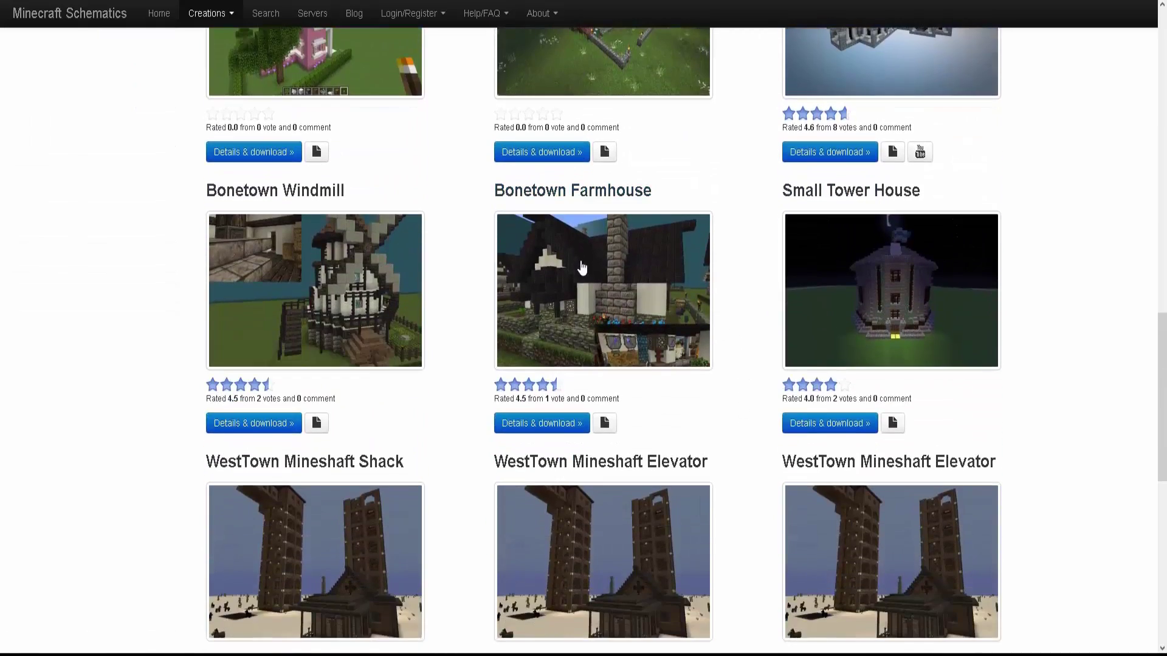
scroll(577, 286, down, 8)
scroll(568, 302, up, 4)
scroll(570, 311, up, 20)
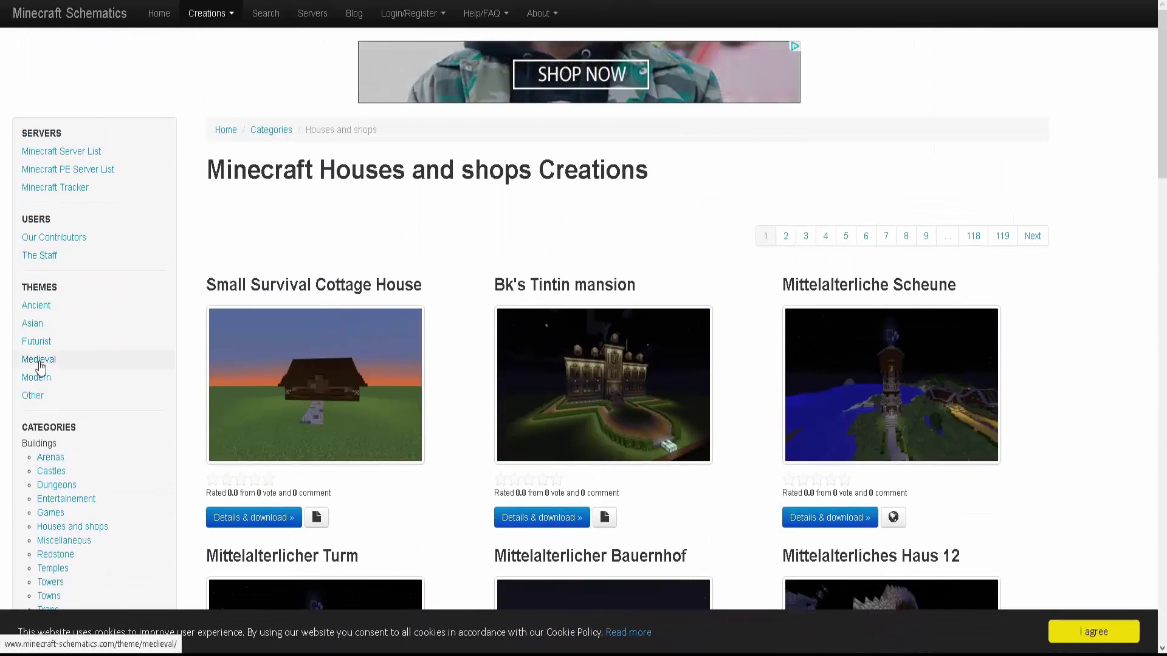
- Show the Medieval theme's creations and browse to the tree shop and bridge entry
click(39, 363)
scroll(322, 273, down, 20)
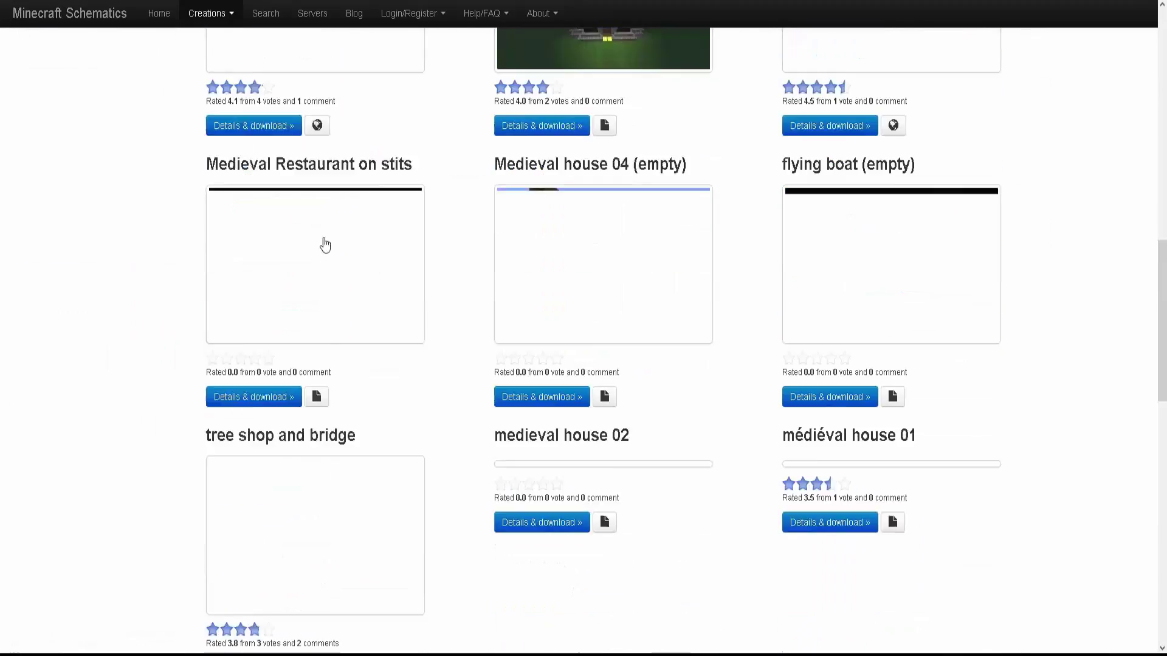
scroll(314, 210, down, 1)
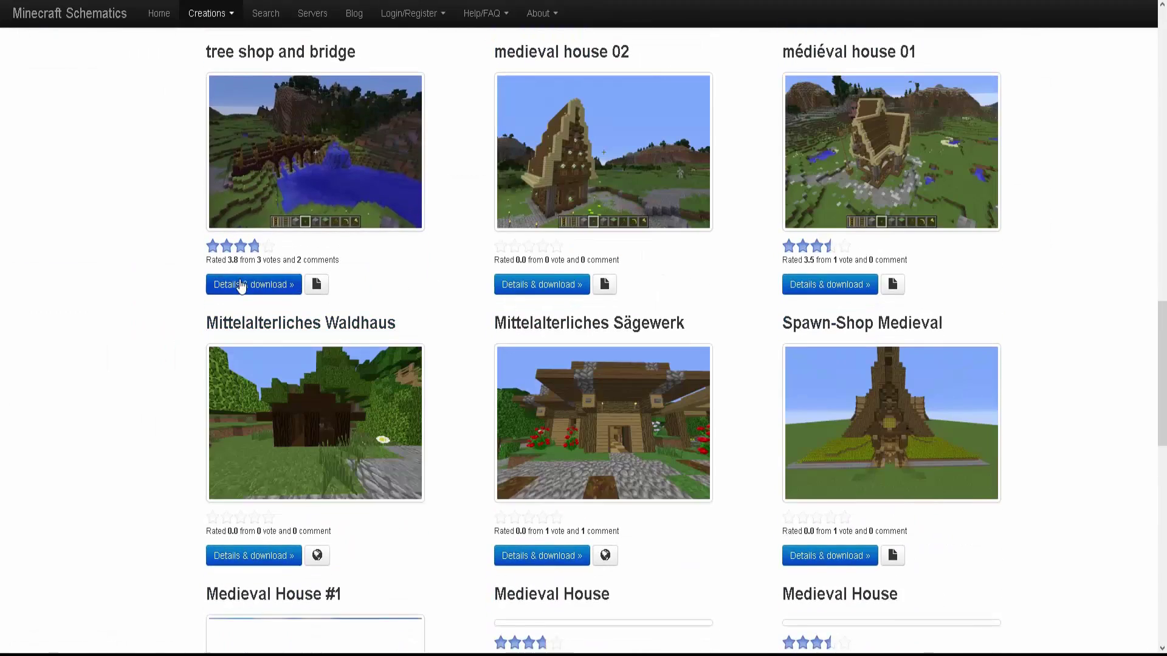
- Try to download the tree shop and bridge schematic from its details page, then leave the login page
click(245, 283)
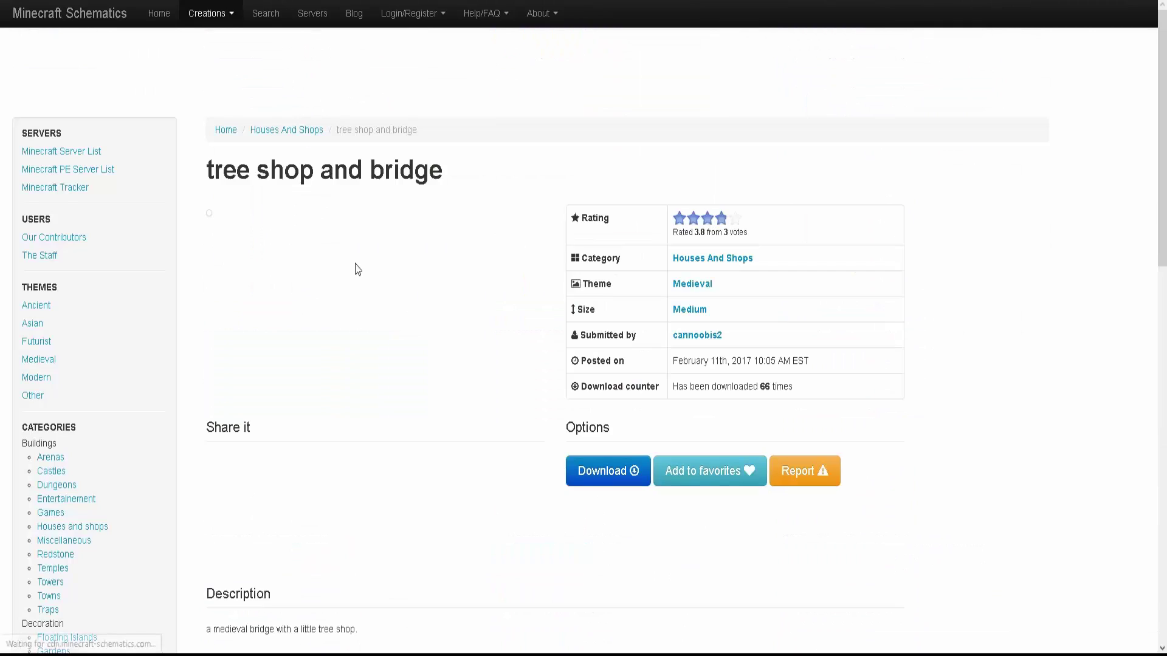
click(599, 479)
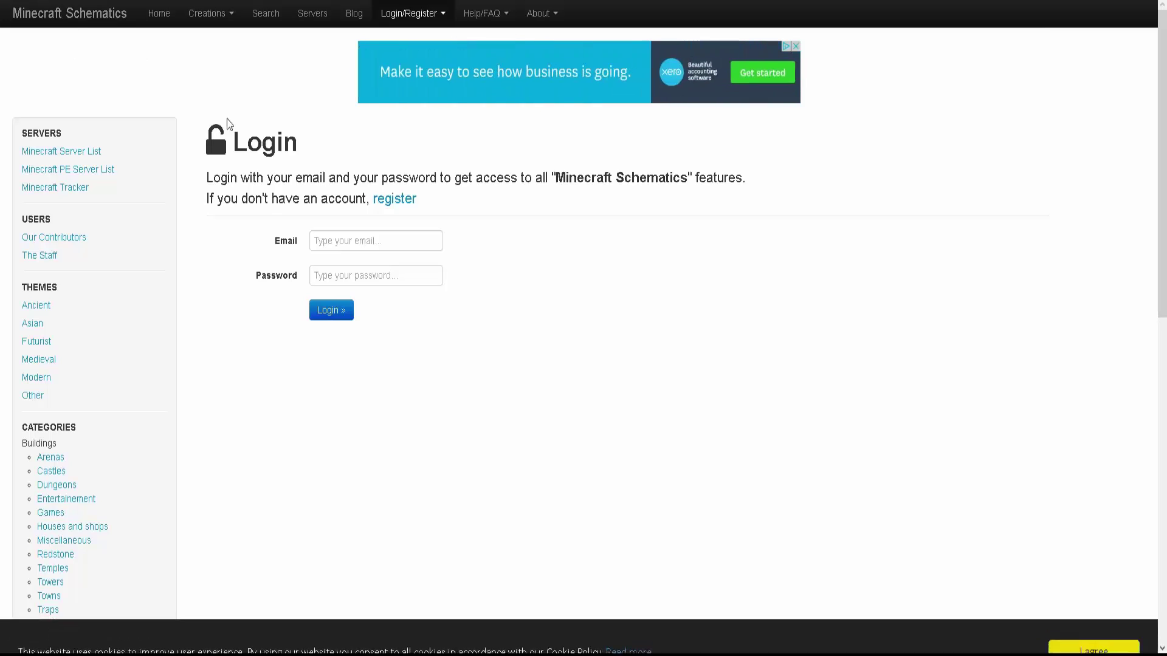
key(alt+Left)
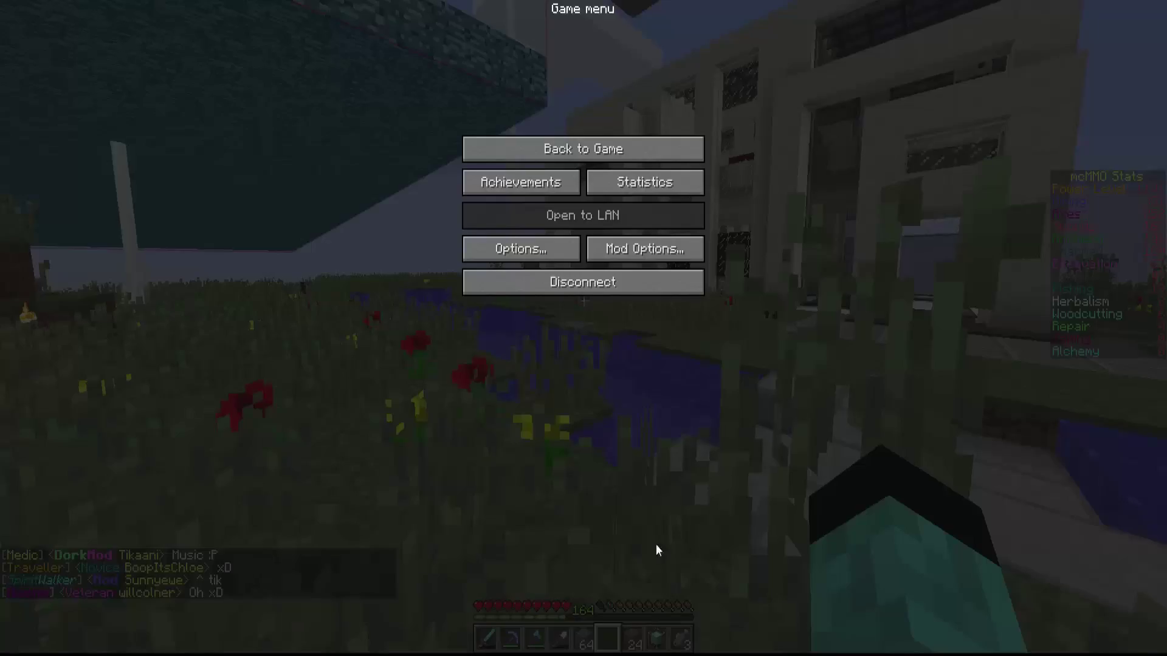
- Resume the game and move across the island toward the two white quartz pillar arches
key(Escape)
key(space)
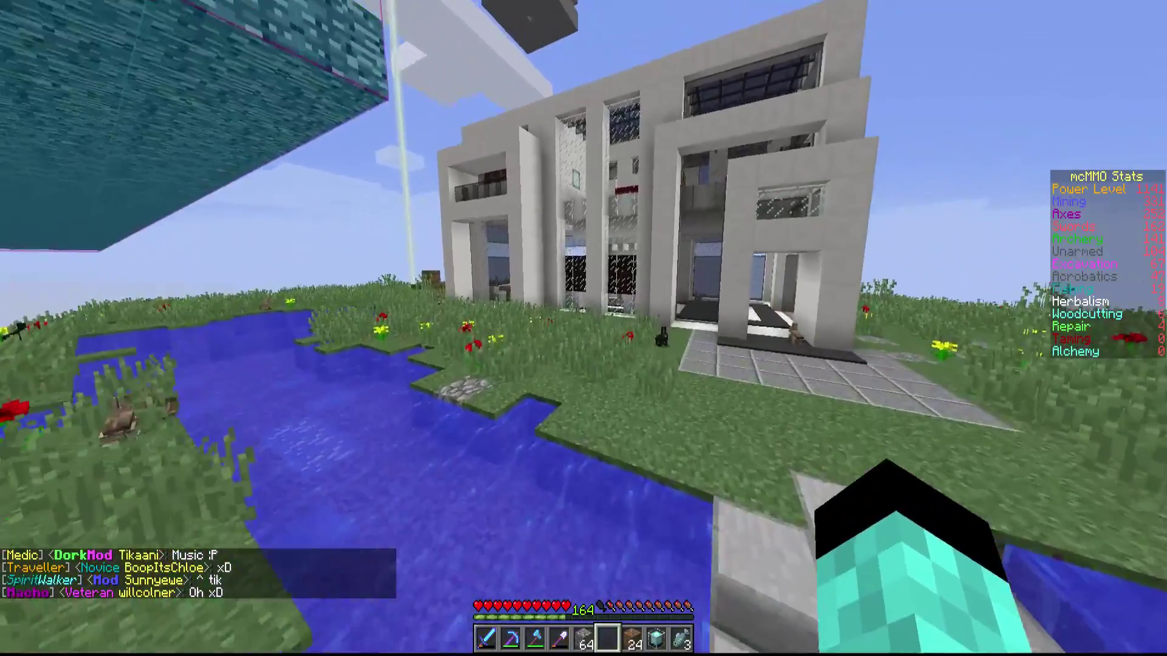
key(w)
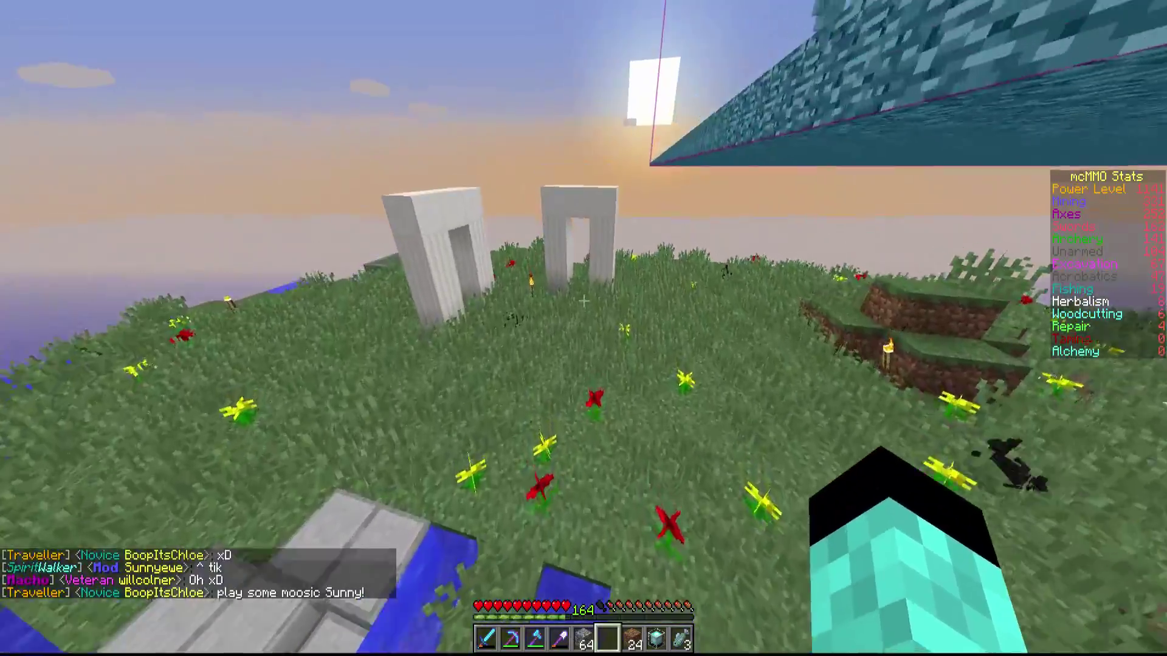
key(w)
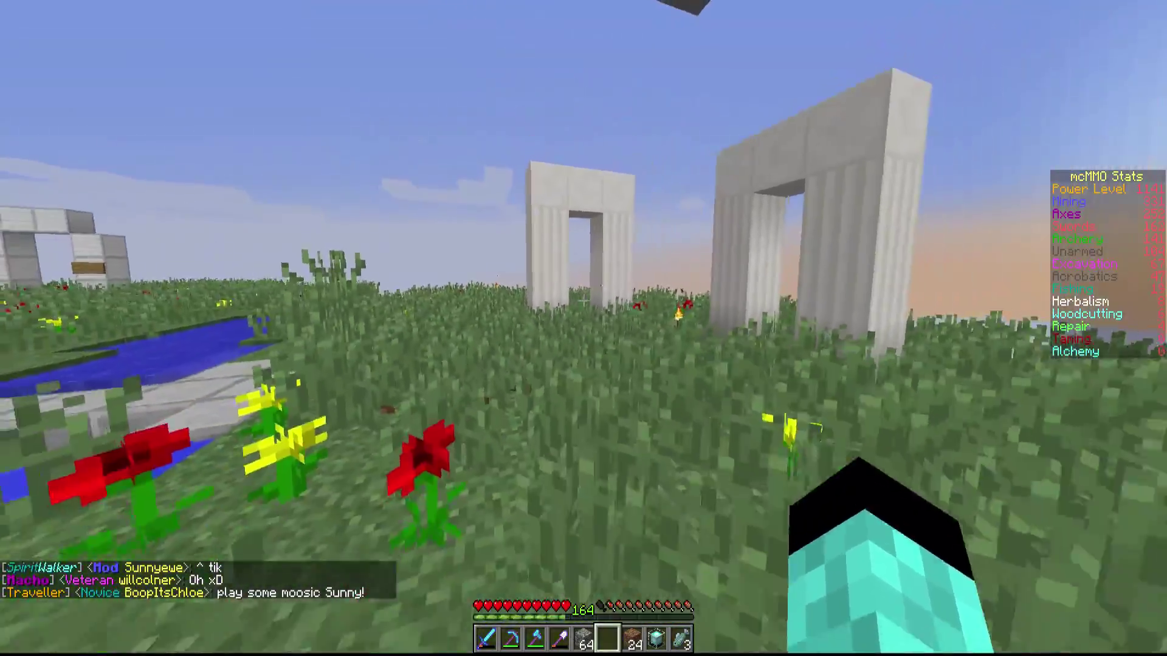
key(w)
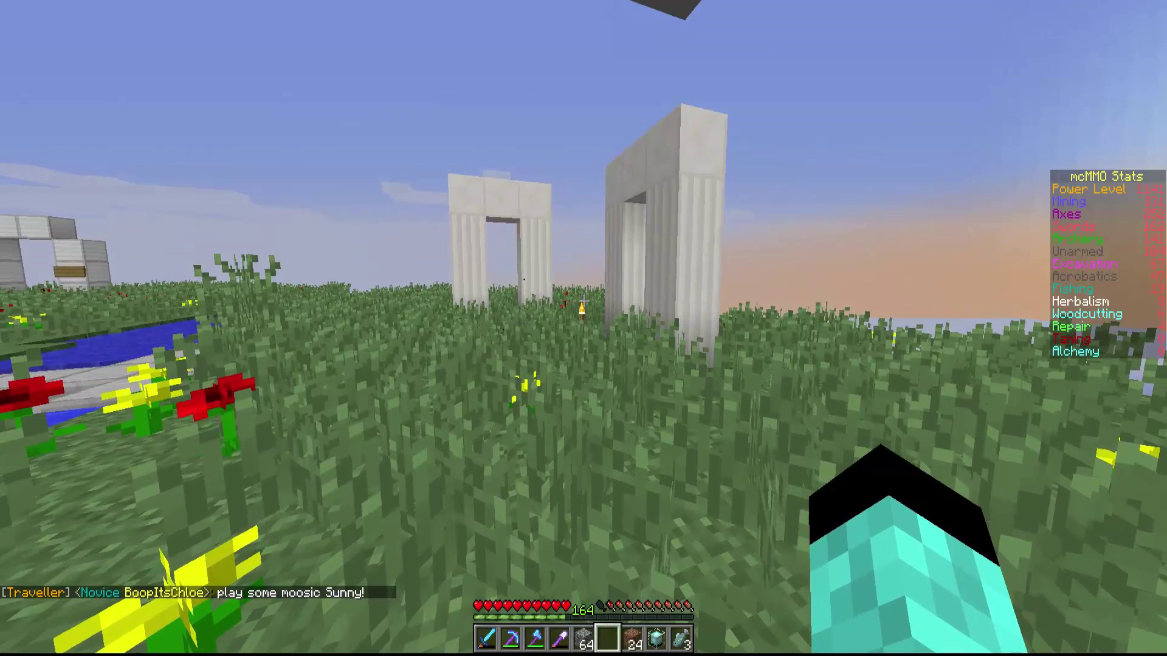
- Set the red point of the schematic selection to the player's position near the arches, at 7284, 92, 3233
key(KP_Multiply)
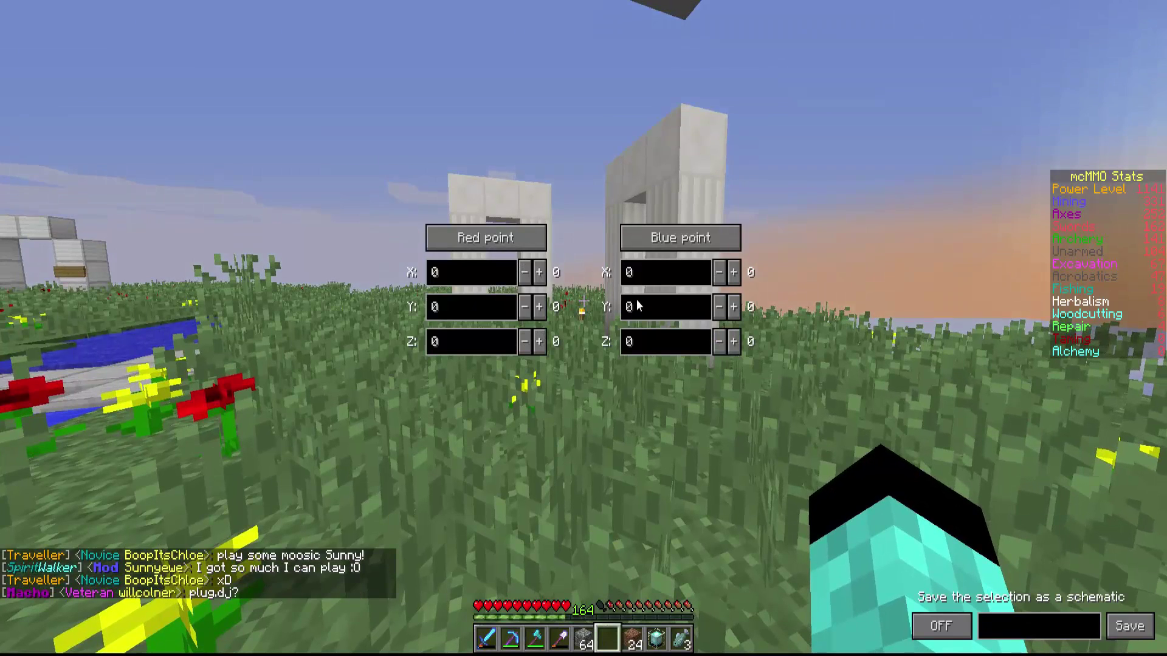
click(523, 246)
key(Escape)
- Walk past the pillar arches and set the selection's blue point there, at 7282, 92, 3243
key(w)
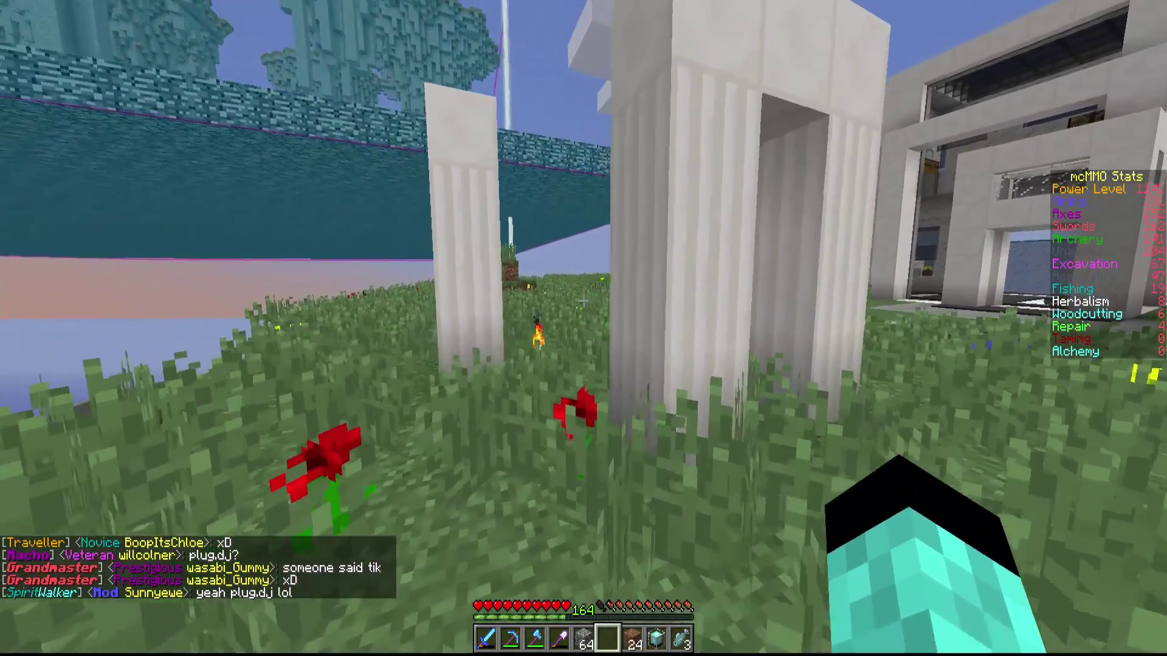
key(KP_Multiply)
click(680, 237)
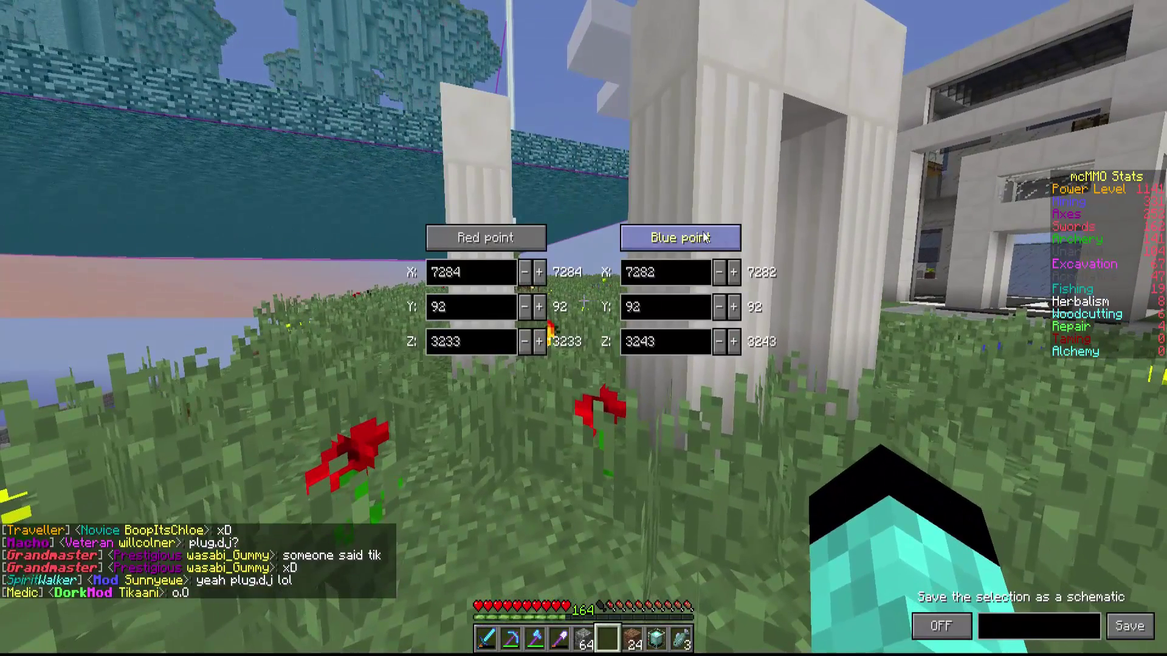
- Turn on the display of the schematic selection and view its outline around the arches from above
click(941, 626)
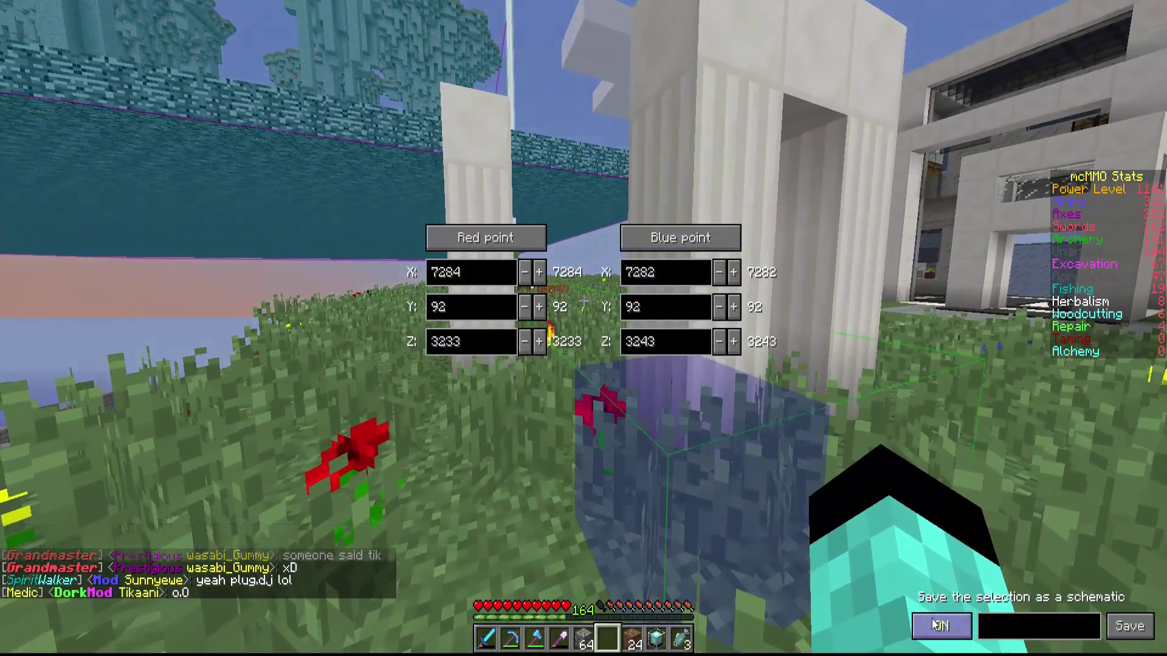
key(Escape)
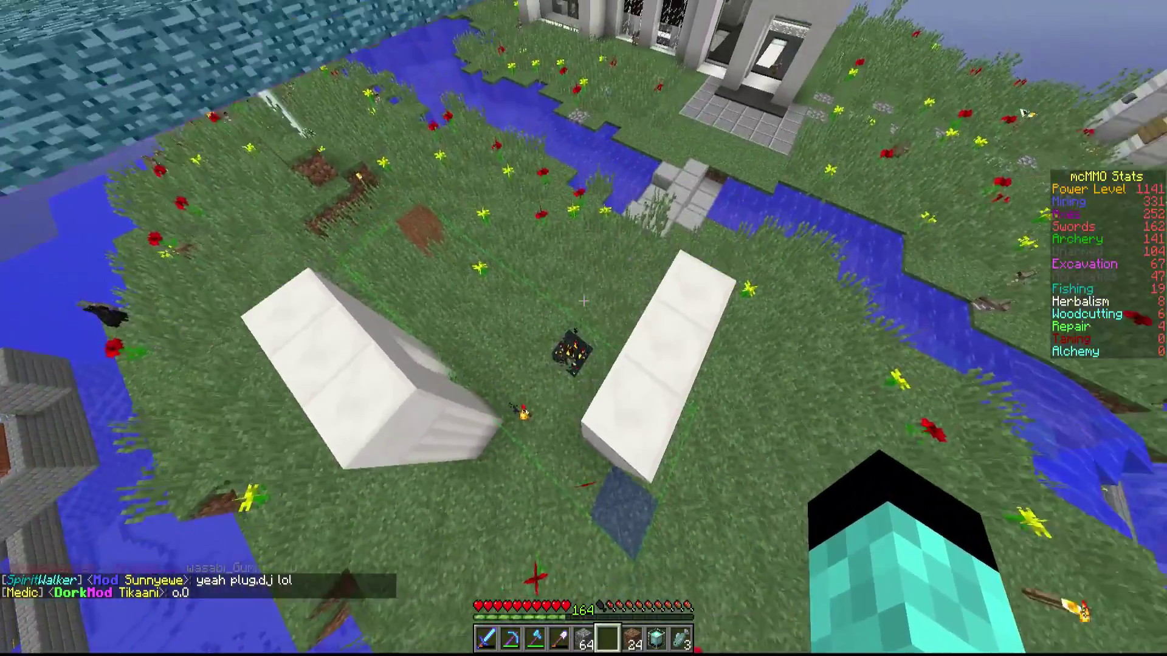
key(KP_Multiply)
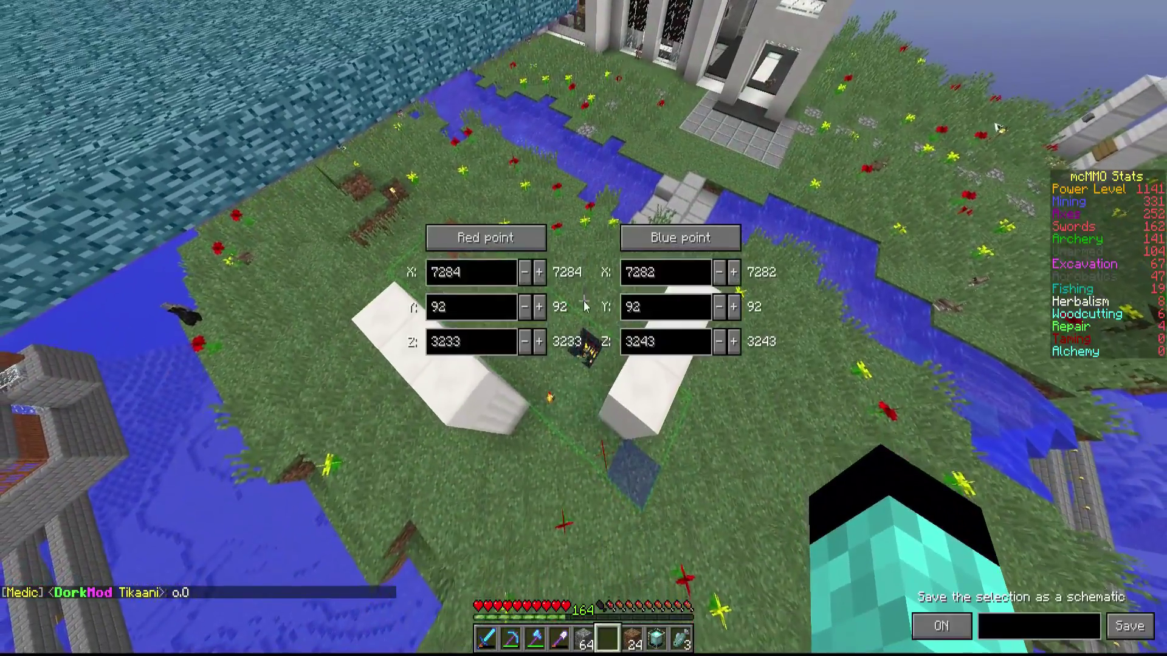
key(Escape)
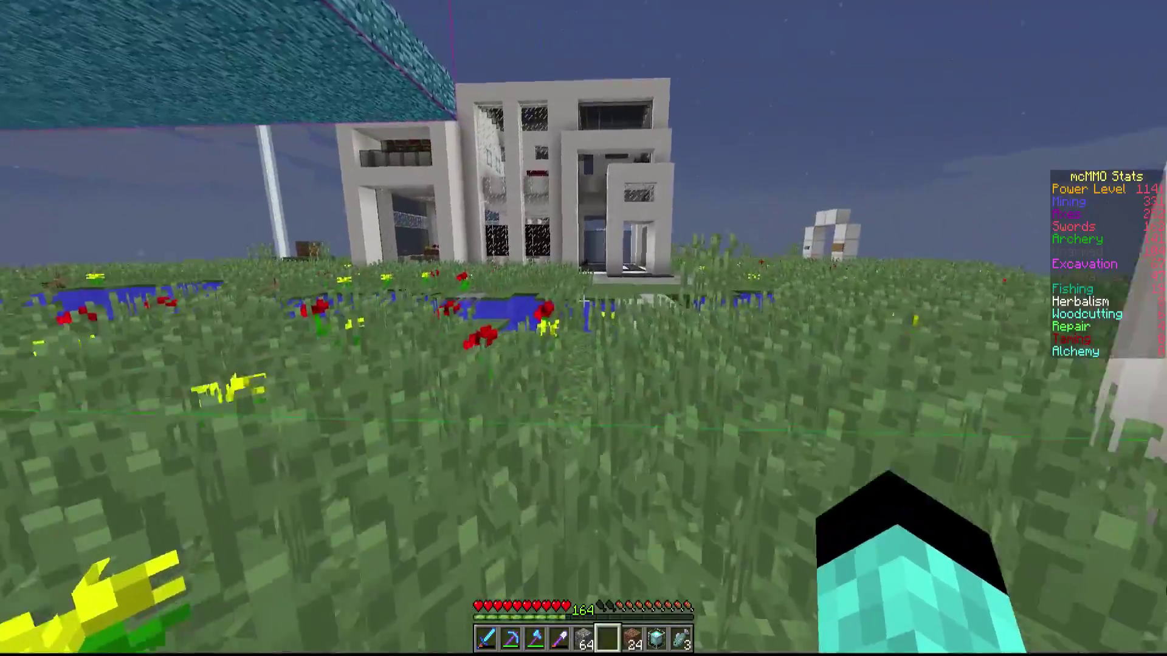
- Fly from the grass field up over the roof of the modern house
key(w)
key(space)
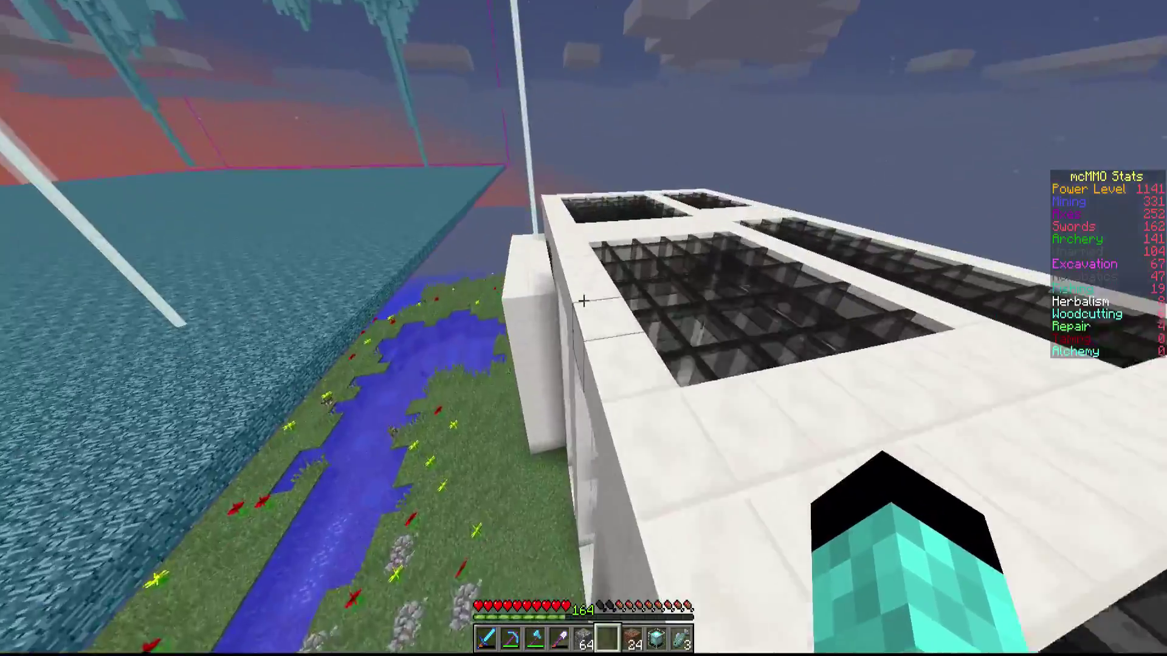